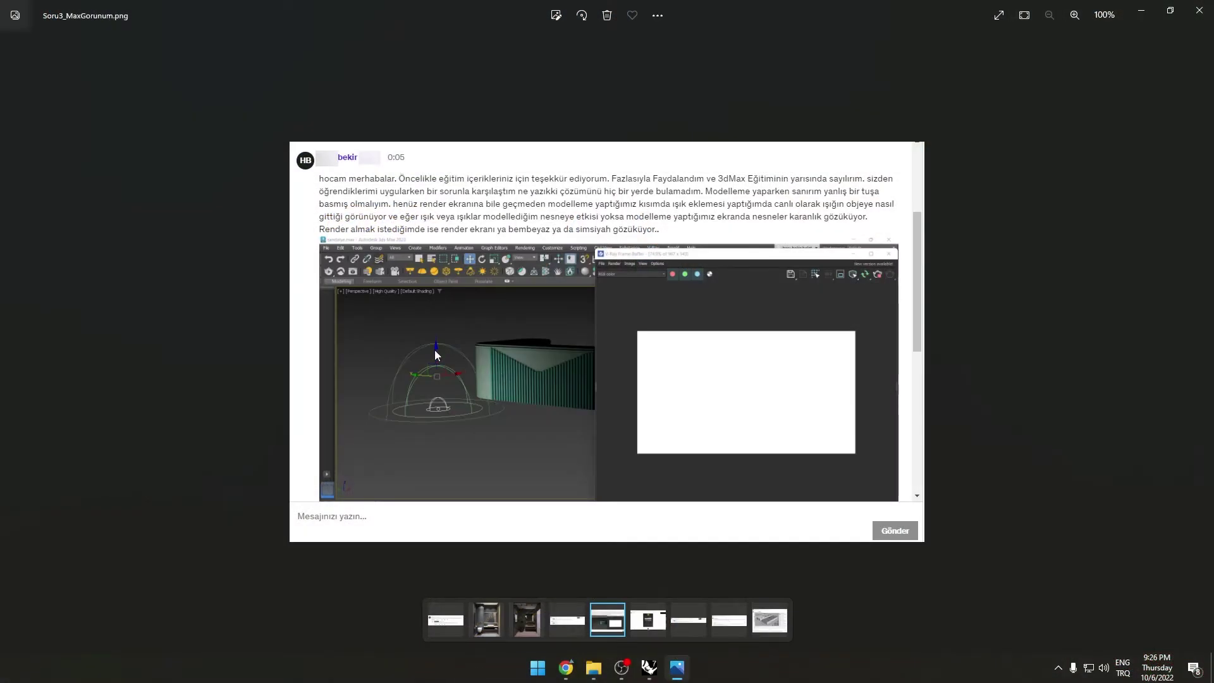
# - Launch 3ds Max 2023 - English from Windows search and go back to the Photos screenshot
pyautogui.press('super')
pyautogui.write('3ds')
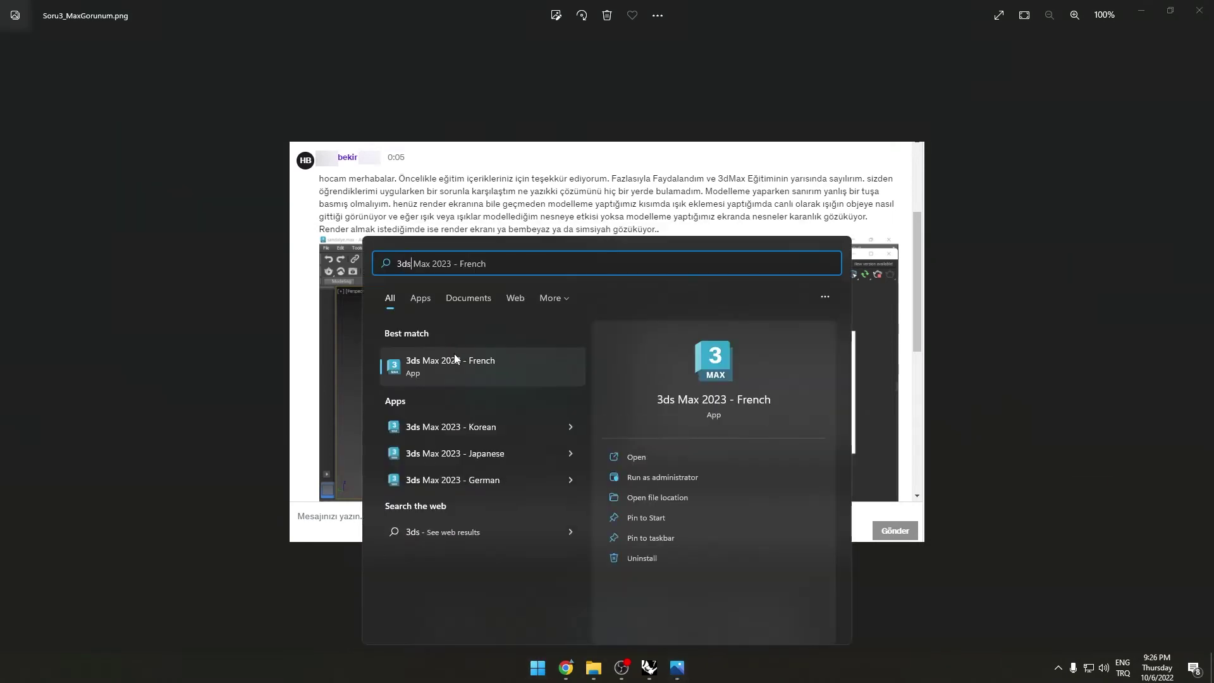
pyautogui.write(' max')
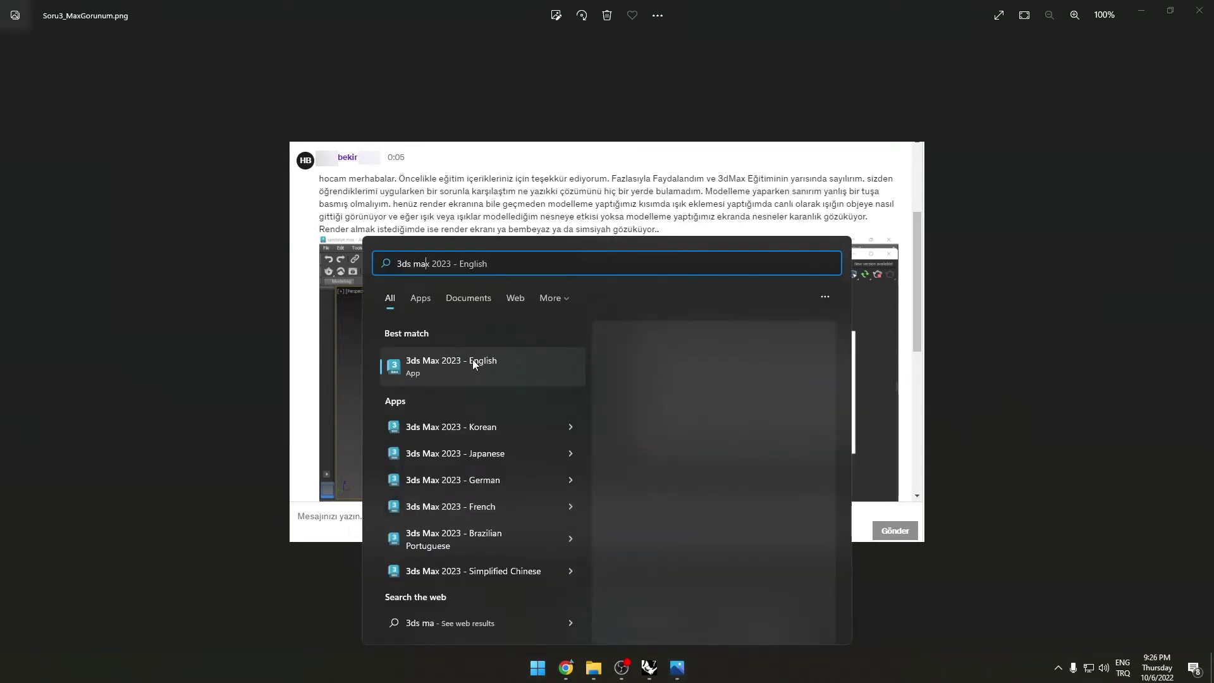
pyautogui.click(473, 365)
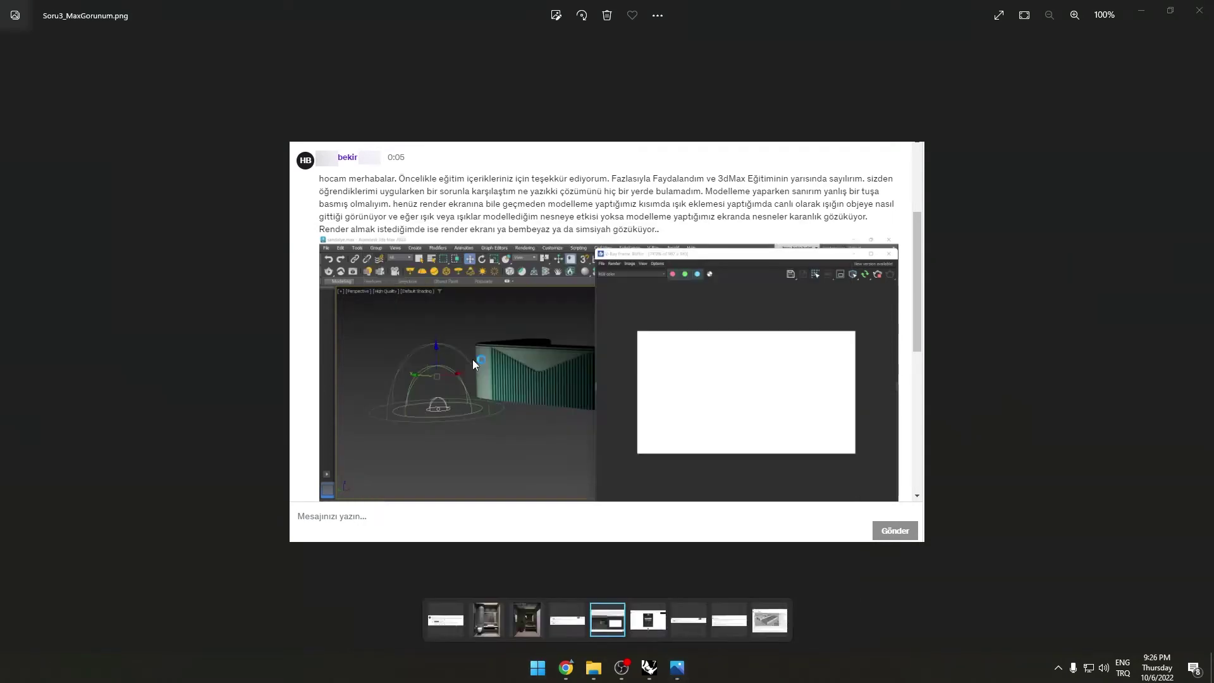
pyautogui.click(316, 289)
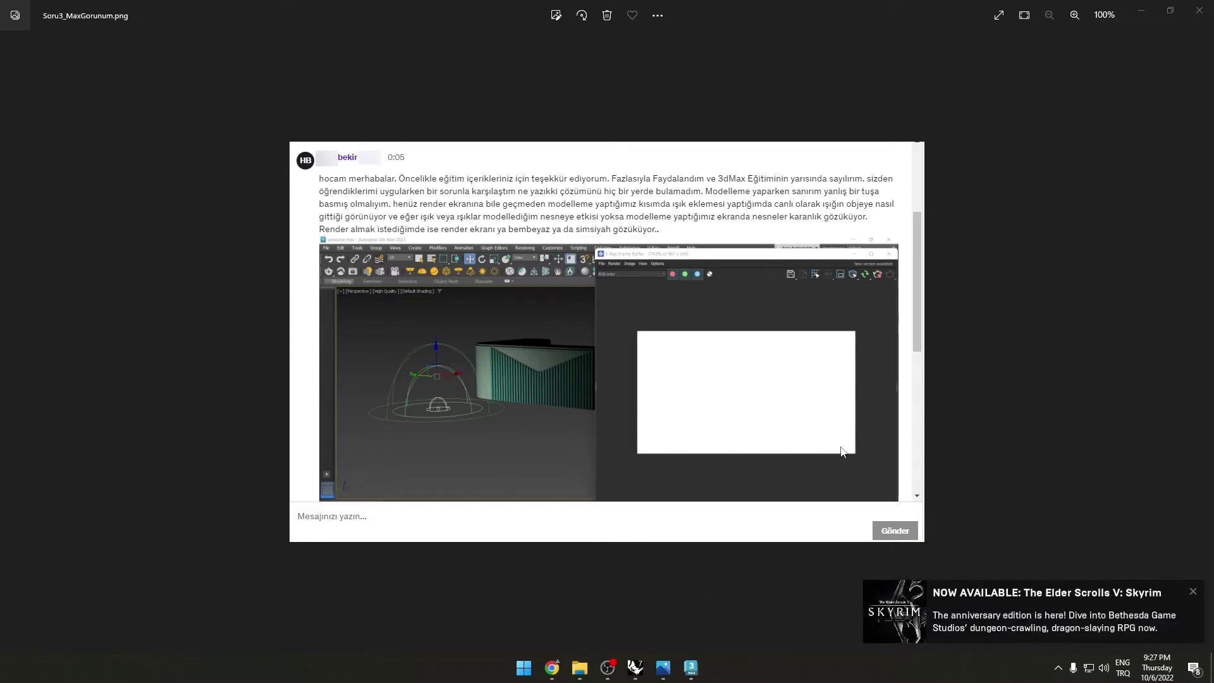
pyautogui.click(1193, 593)
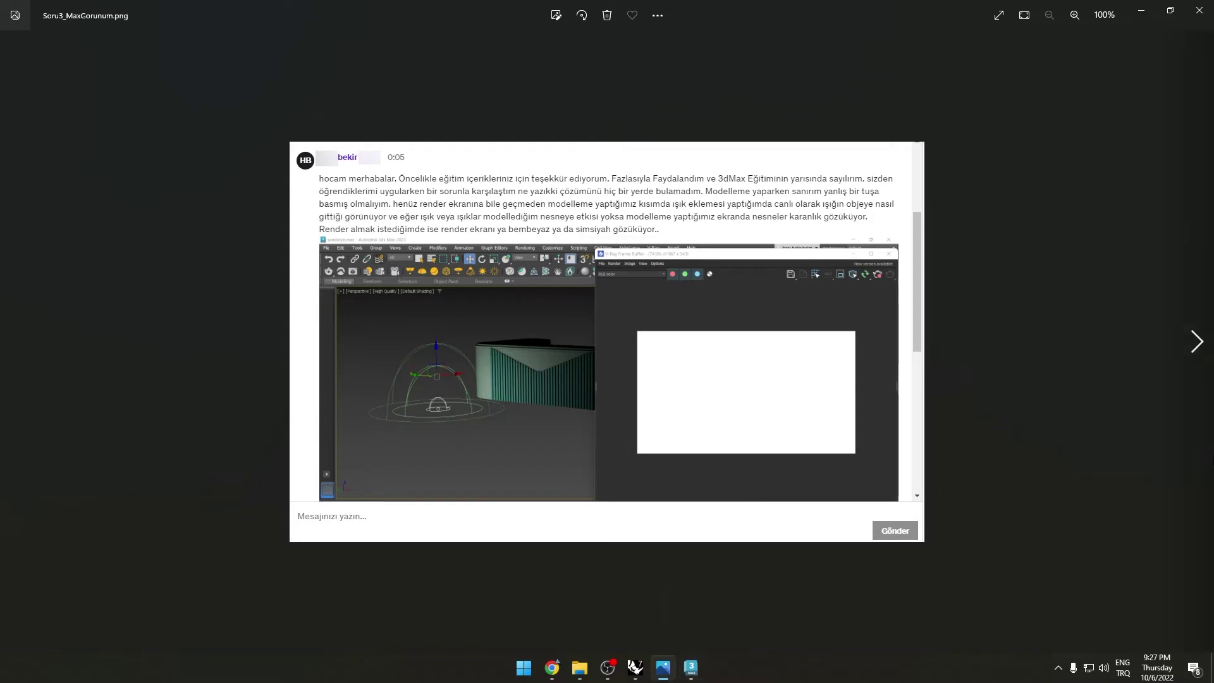
pyautogui.moveTo(690, 668)
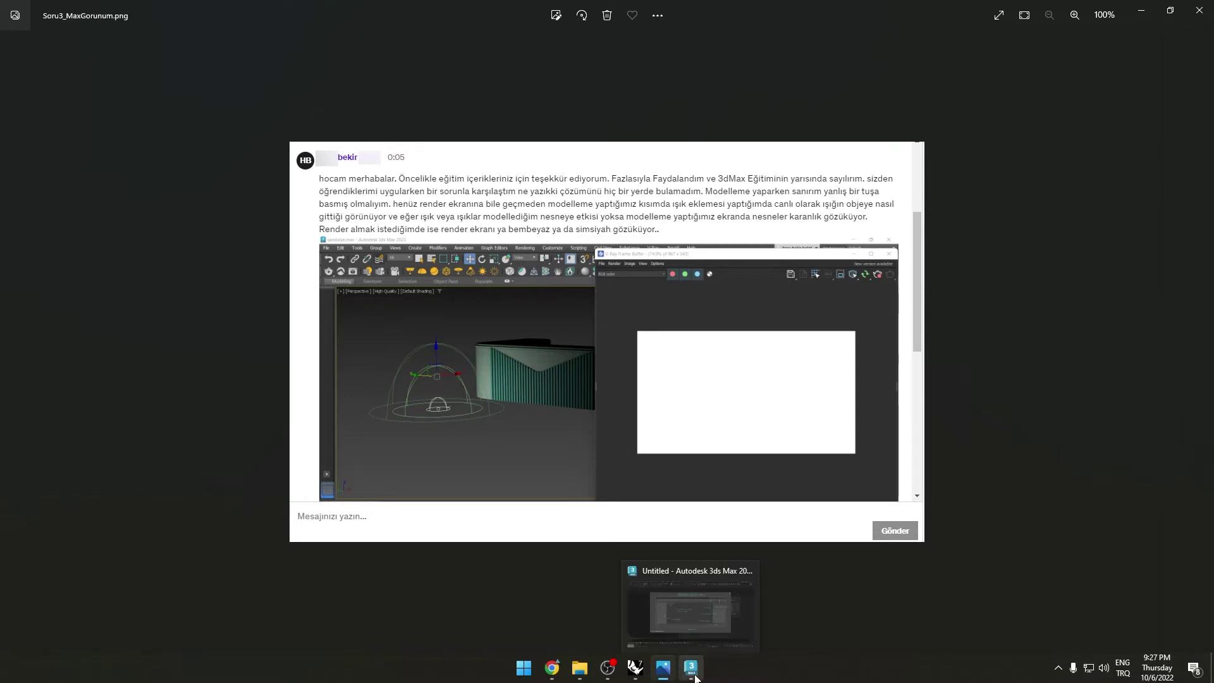
# - Bring up 3ds Max, maximize the Perspective view, and draw a box 68.3 cm tall
pyautogui.click(704, 606)
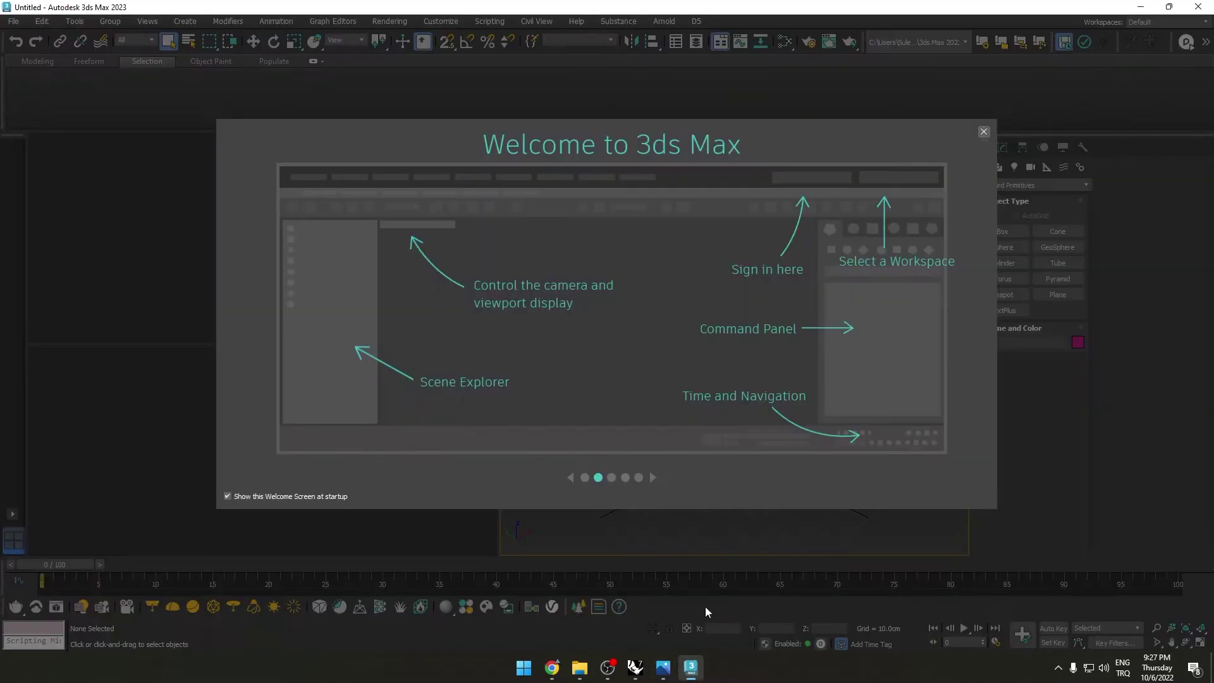
pyautogui.click(982, 132)
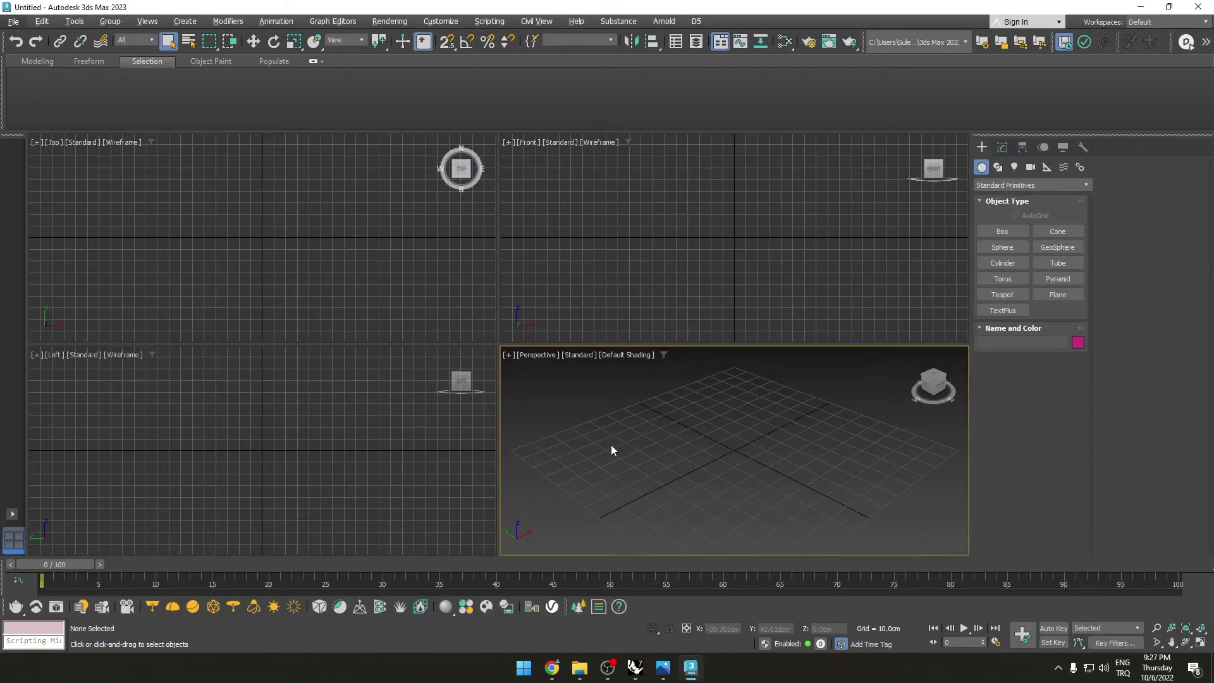
pyautogui.hotkey('alt', 'w')
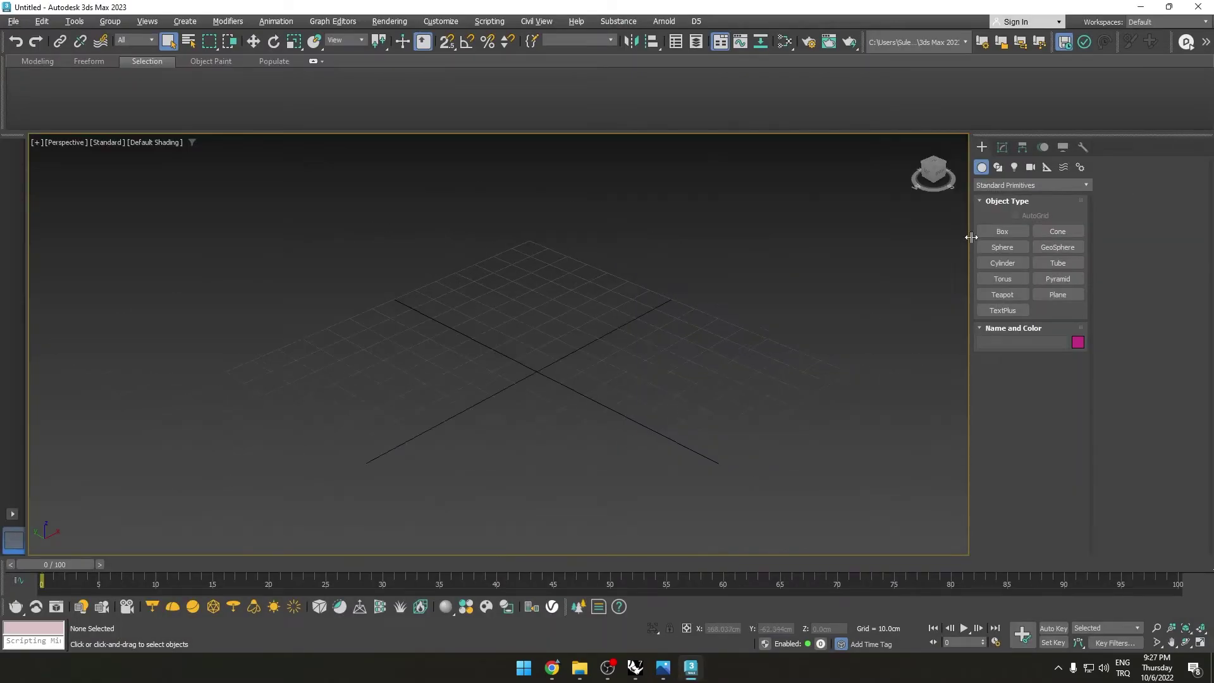
pyautogui.click(1002, 231)
pyautogui.moveTo(484, 311); pyautogui.dragTo(696, 544)
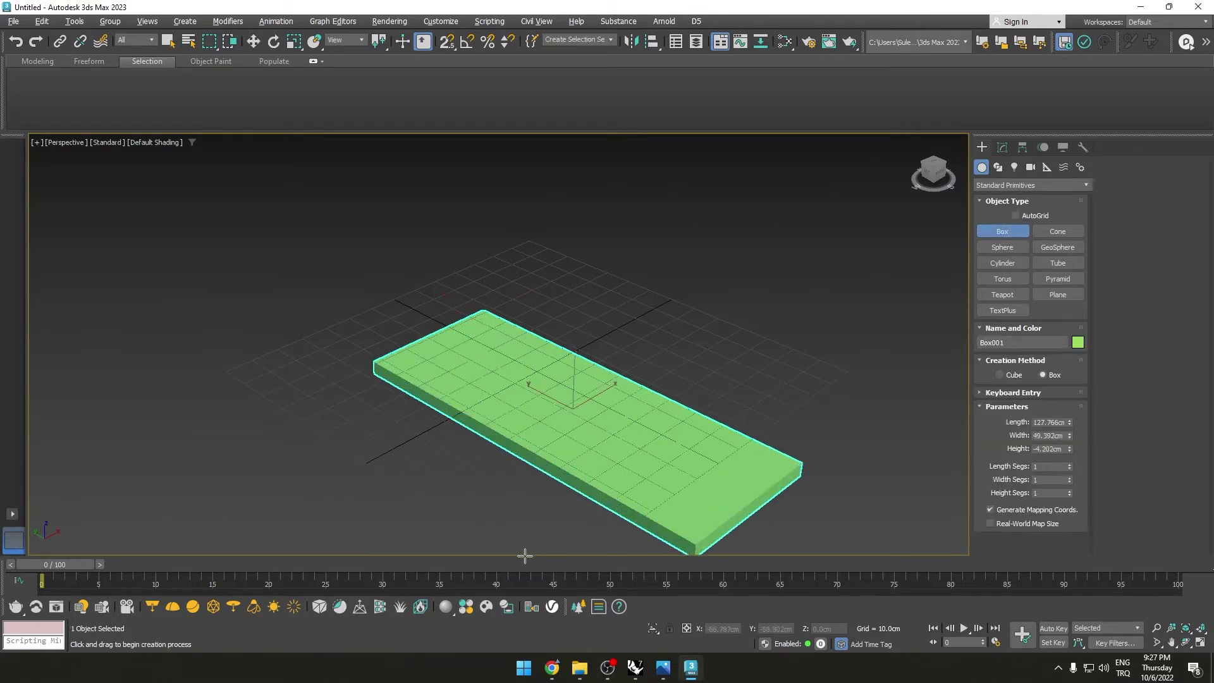
pyautogui.click(602, 416)
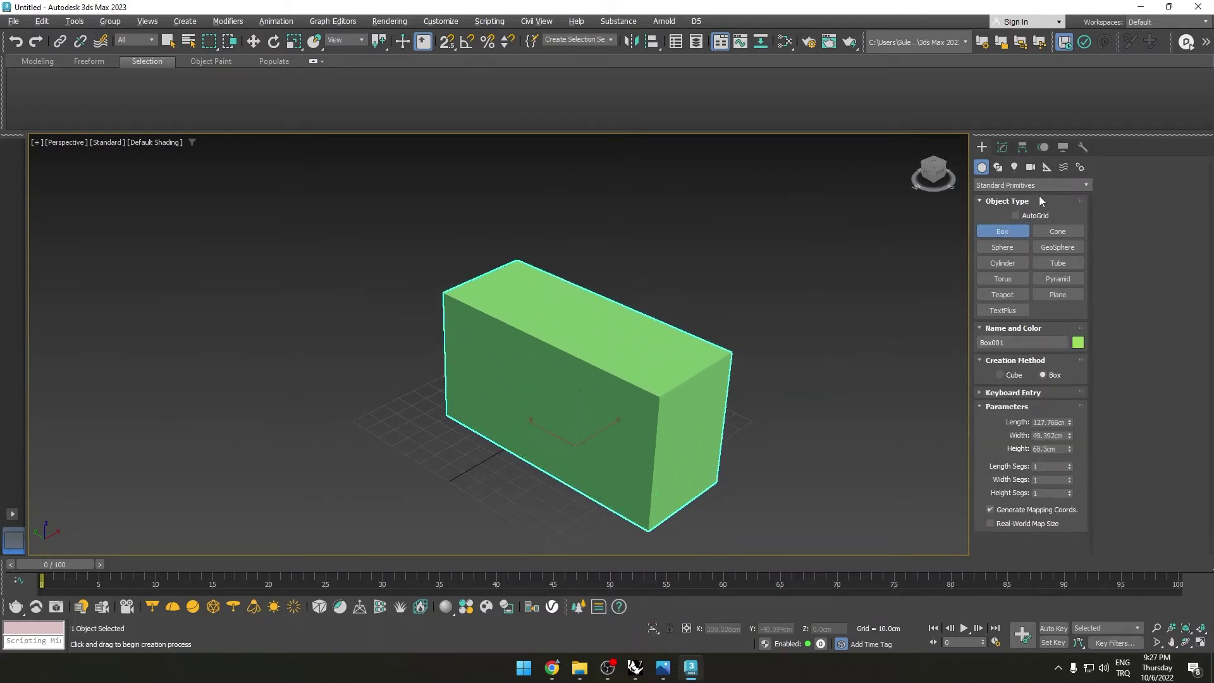
# - Increase the box's width and add an Edit Poly modifier
pyautogui.click(1002, 148)
pyautogui.moveTo(1071, 347); pyautogui.dragTo(1067, 272)
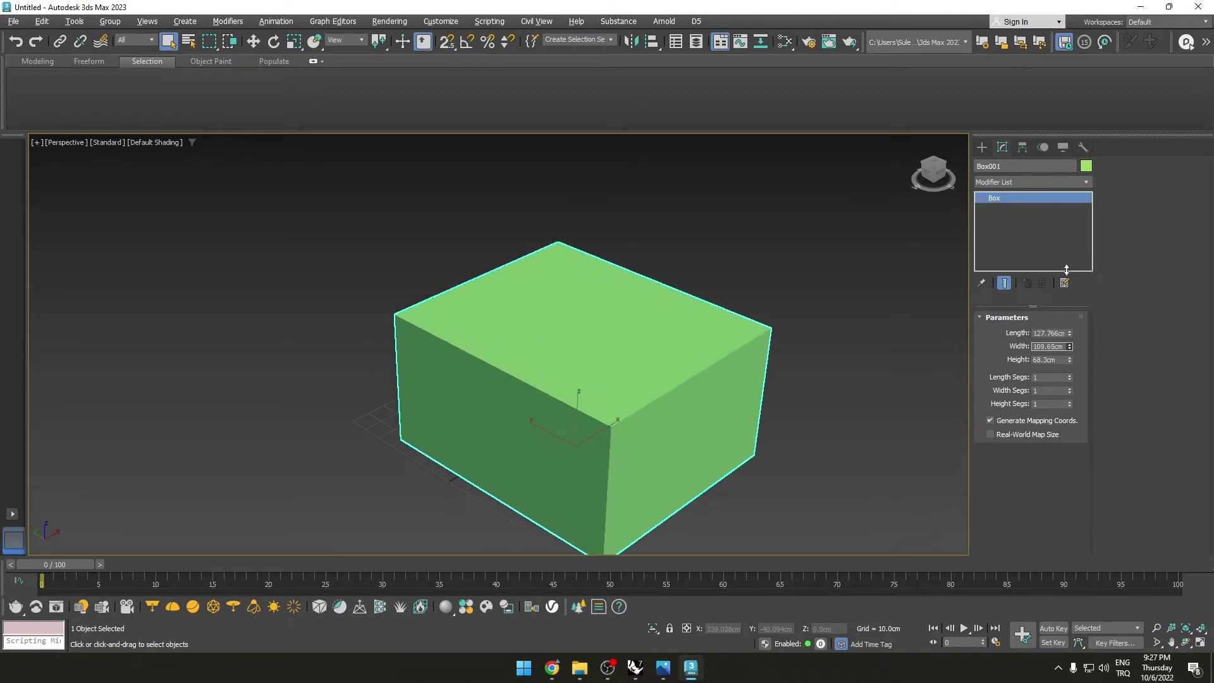
pyautogui.click(1000, 182)
pyautogui.scroll(-13, 992, 208)
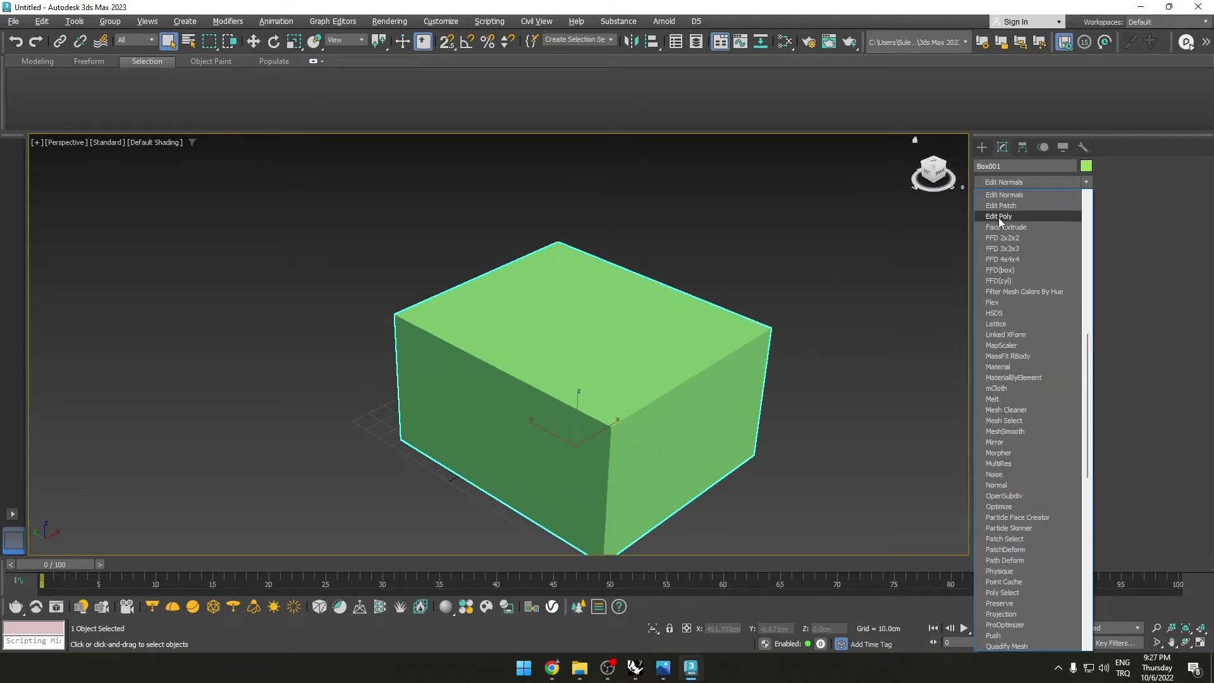
pyautogui.click(999, 217)
# - Delete the box's top polygon to leave an open-topped room
pyautogui.press('4')
pyautogui.click(632, 336)
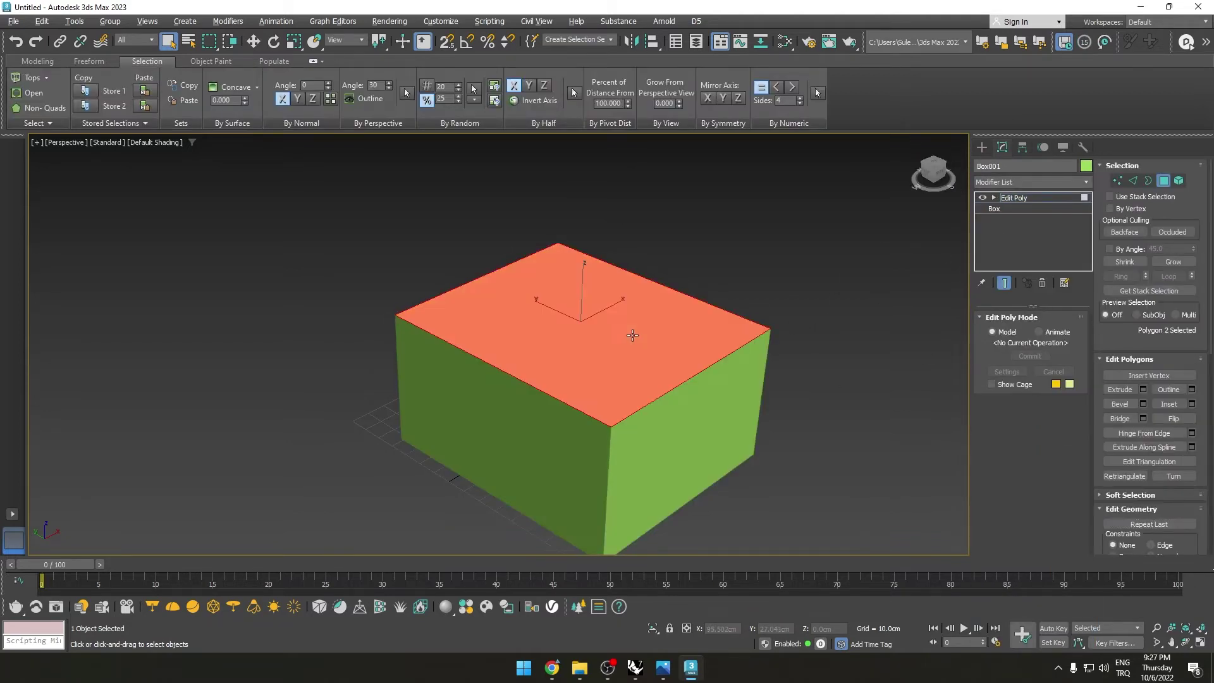
pyautogui.press('Delete')
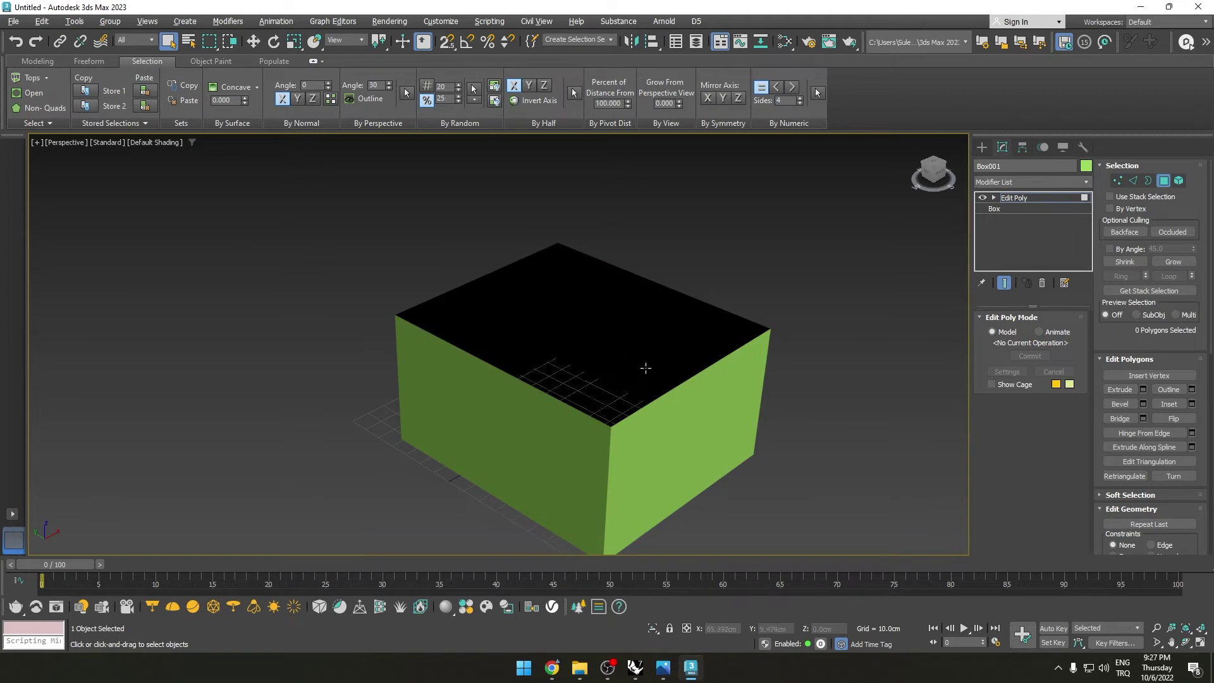
pyautogui.keyDown('alt'); pyautogui.moveTo(645, 368); pyautogui.dragTo(572, 387, button='middle'); pyautogui.keyUp('alt')
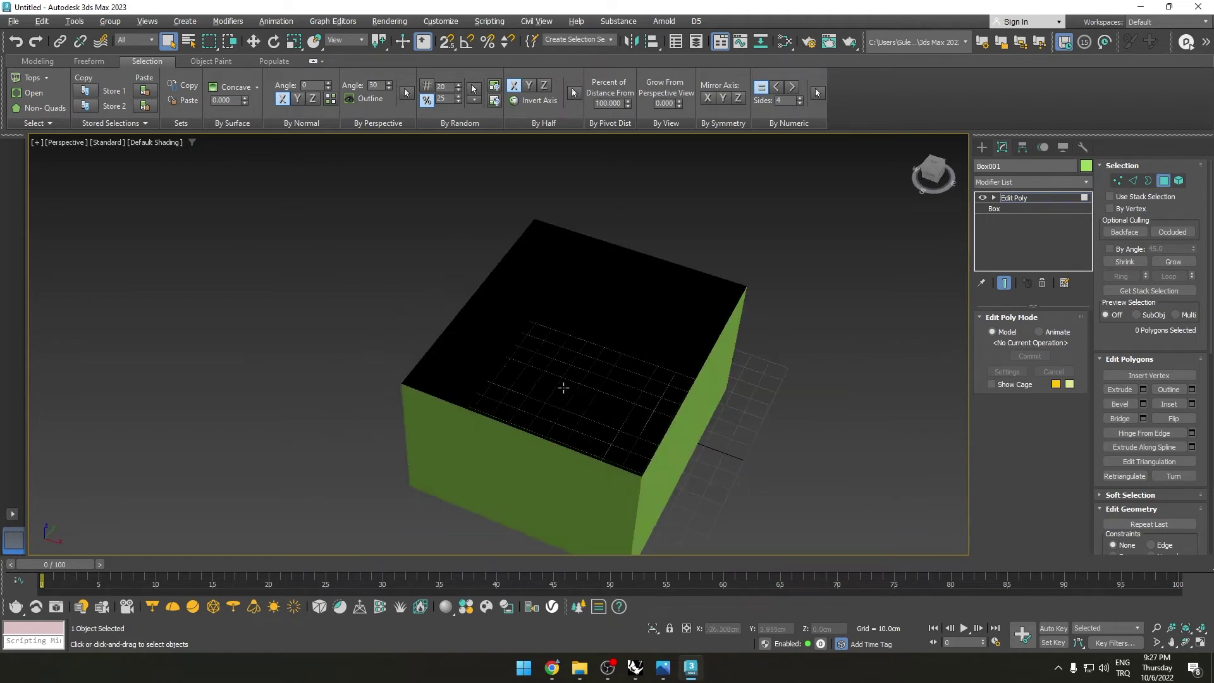
pyautogui.click(982, 147)
# - Place a sphere-type VRayLight inside the box
pyautogui.click(1014, 167)
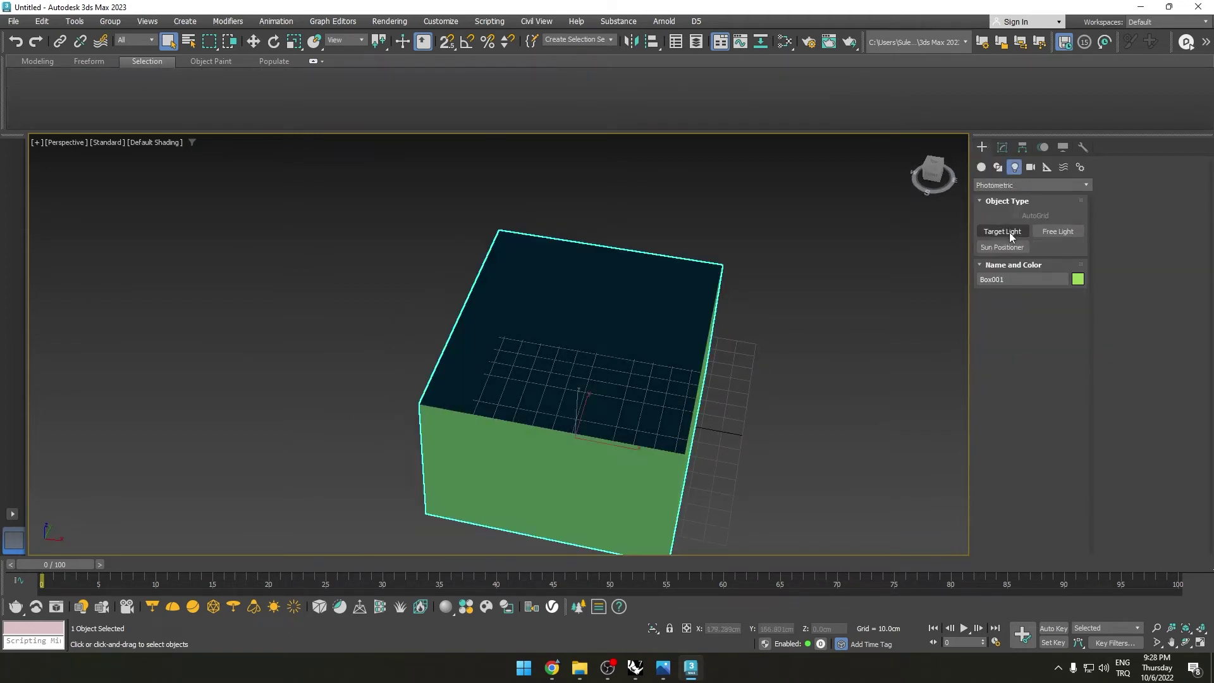
pyautogui.click(1000, 184)
pyautogui.click(990, 235)
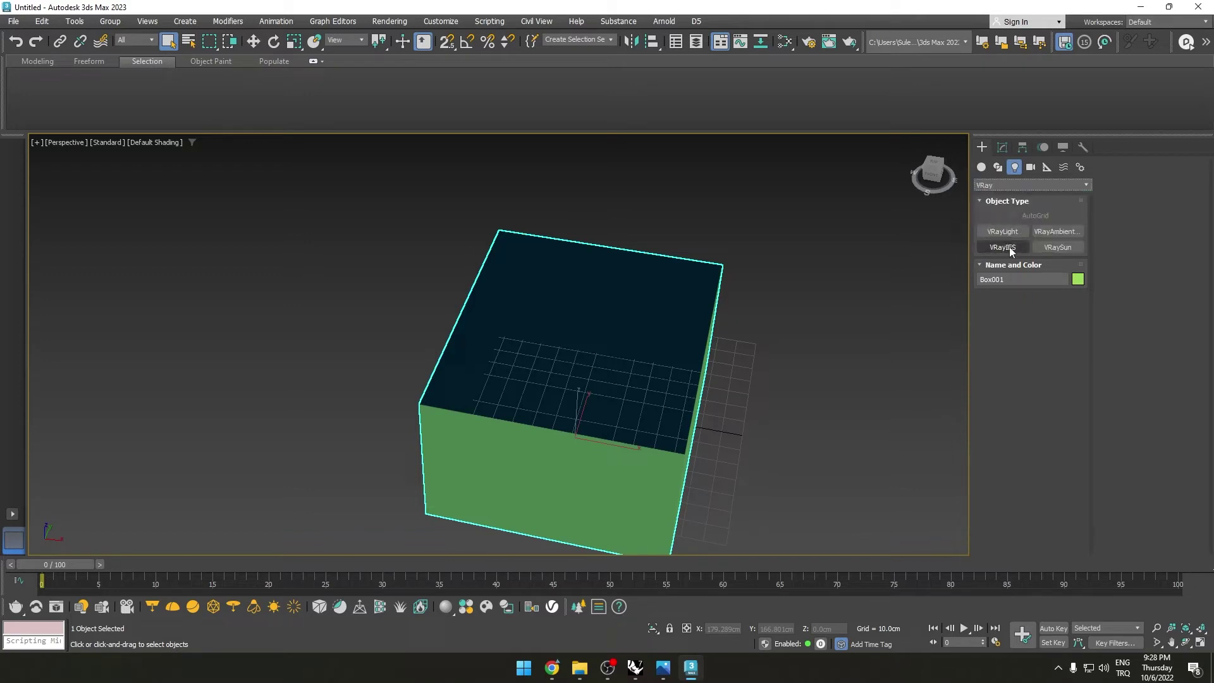
pyautogui.click(1013, 234)
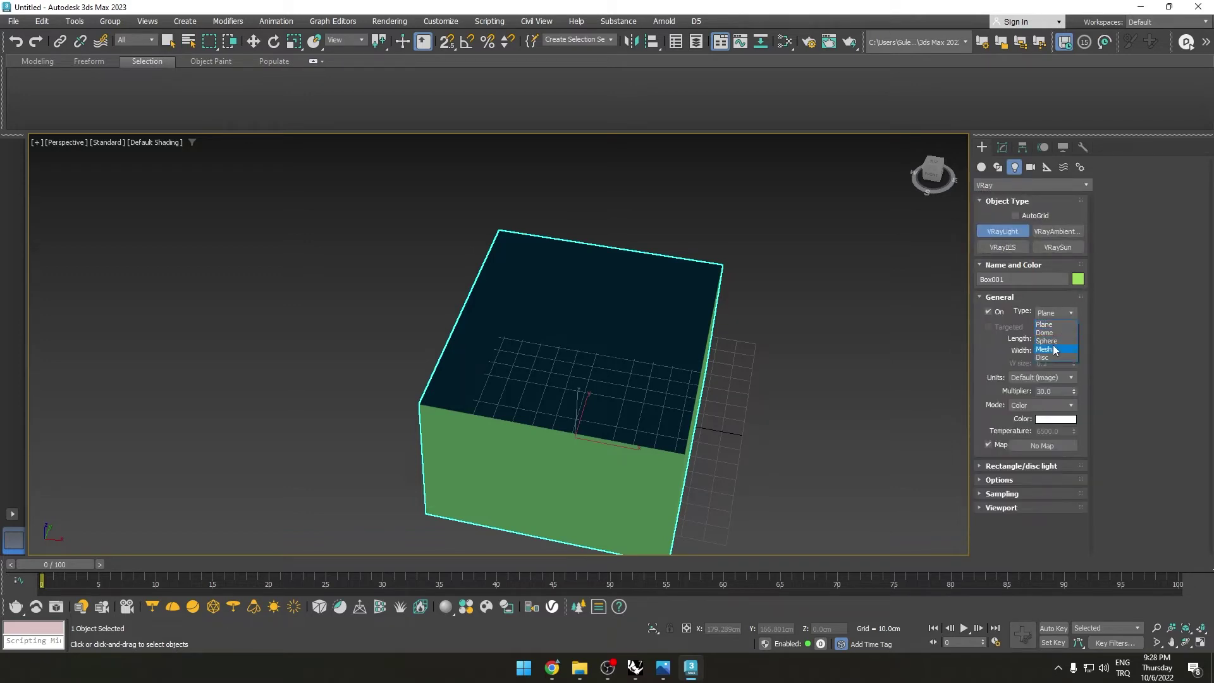
pyautogui.click(1049, 330)
pyautogui.click(567, 398)
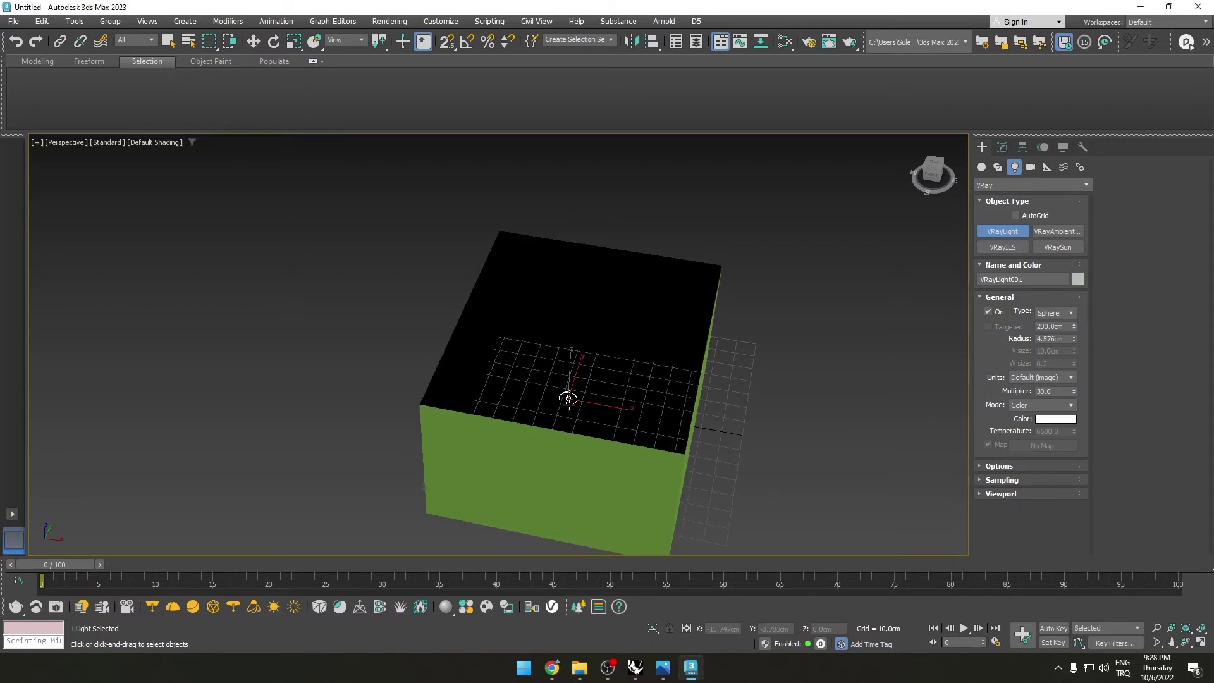
# - Raise the light to 42.37 cm and move it along Y to -18.353
pyautogui.keyDown('alt'); pyautogui.moveTo(571, 384); pyautogui.dragTo(607, 379, button='middle'); pyautogui.keyUp('alt')
pyautogui.press('w')
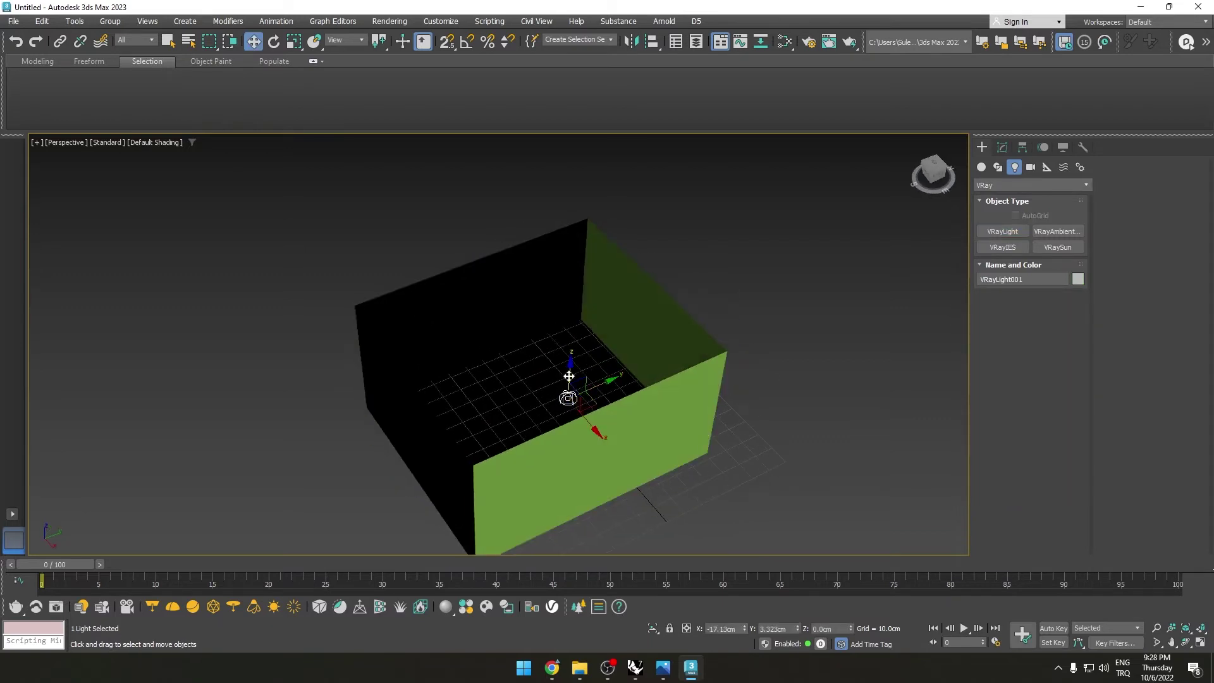
pyautogui.moveTo(571, 377)
pyautogui.mouseDown()
pyautogui.moveTo(572, 316)
pyautogui.moveTo(572, 325)
pyautogui.mouseUp()
pyautogui.scroll(3, 572, 326)
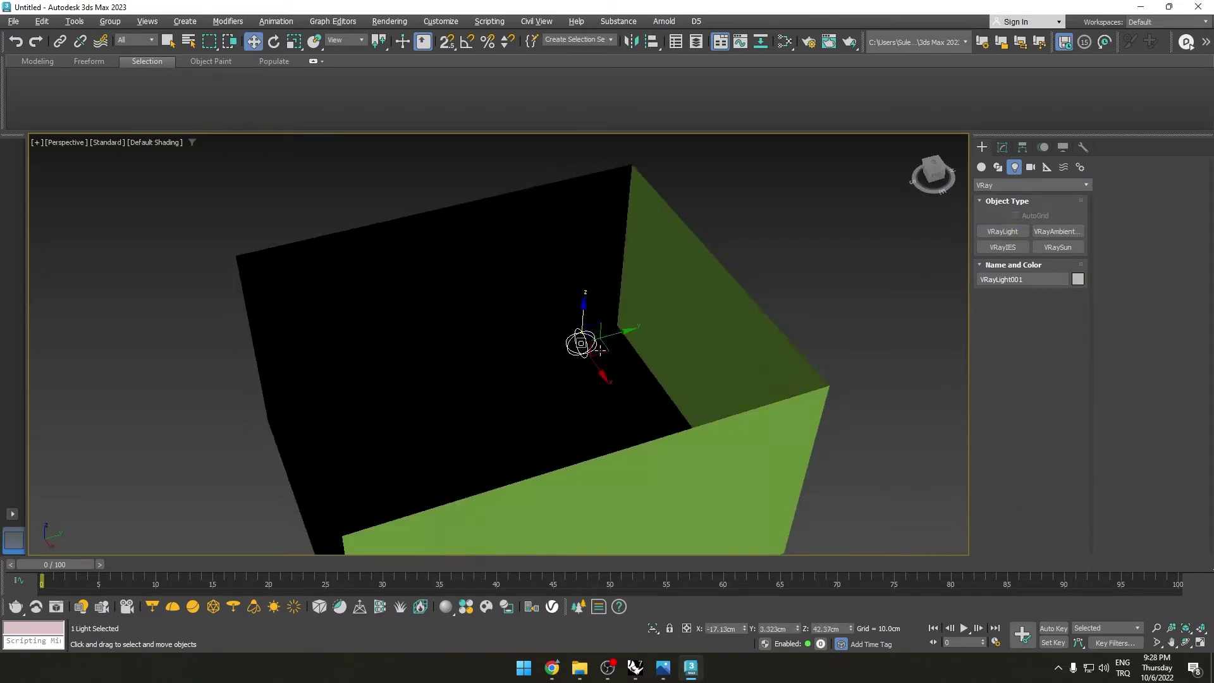
pyautogui.keyDown('alt'); pyautogui.moveTo(575, 332); pyautogui.dragTo(611, 340, button='middle'); pyautogui.keyUp('alt')
pyautogui.moveTo(610, 340); pyautogui.dragTo(545, 348)
# - Lower the light slightly inside the box to Z 37.798 cm
pyautogui.keyDown('alt'); pyautogui.moveTo(545, 347); pyautogui.dragTo(518, 329, button='middle'); pyautogui.keyUp('alt')
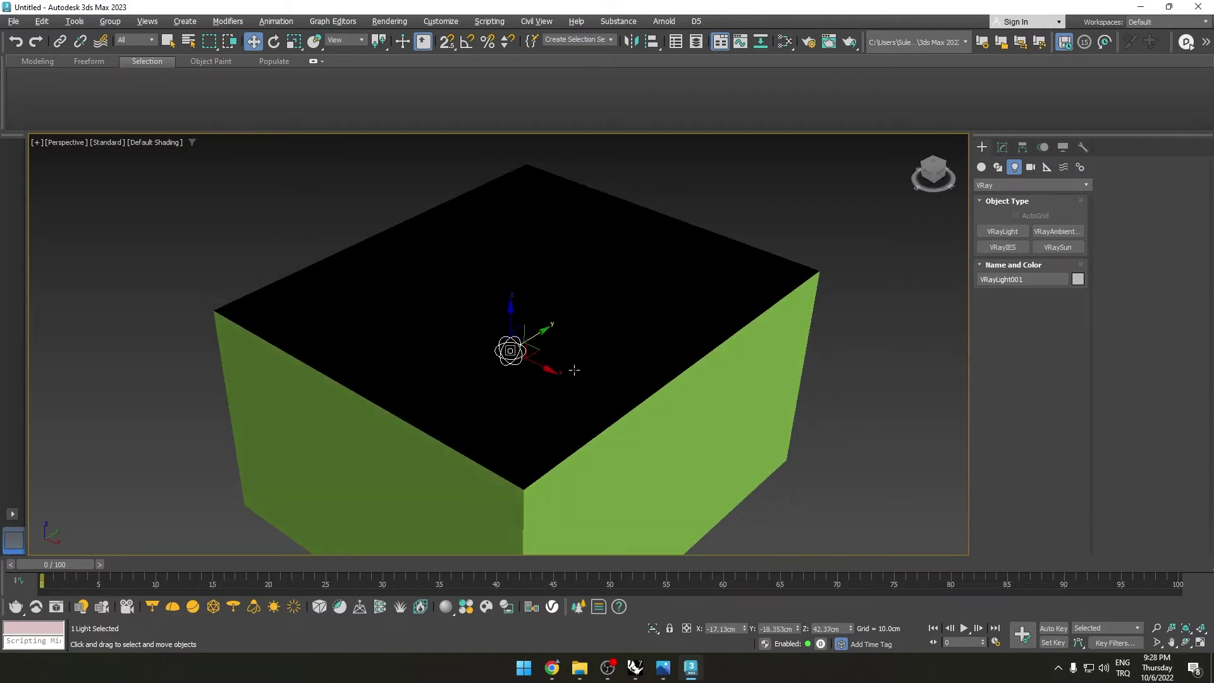
pyautogui.click(517, 331)
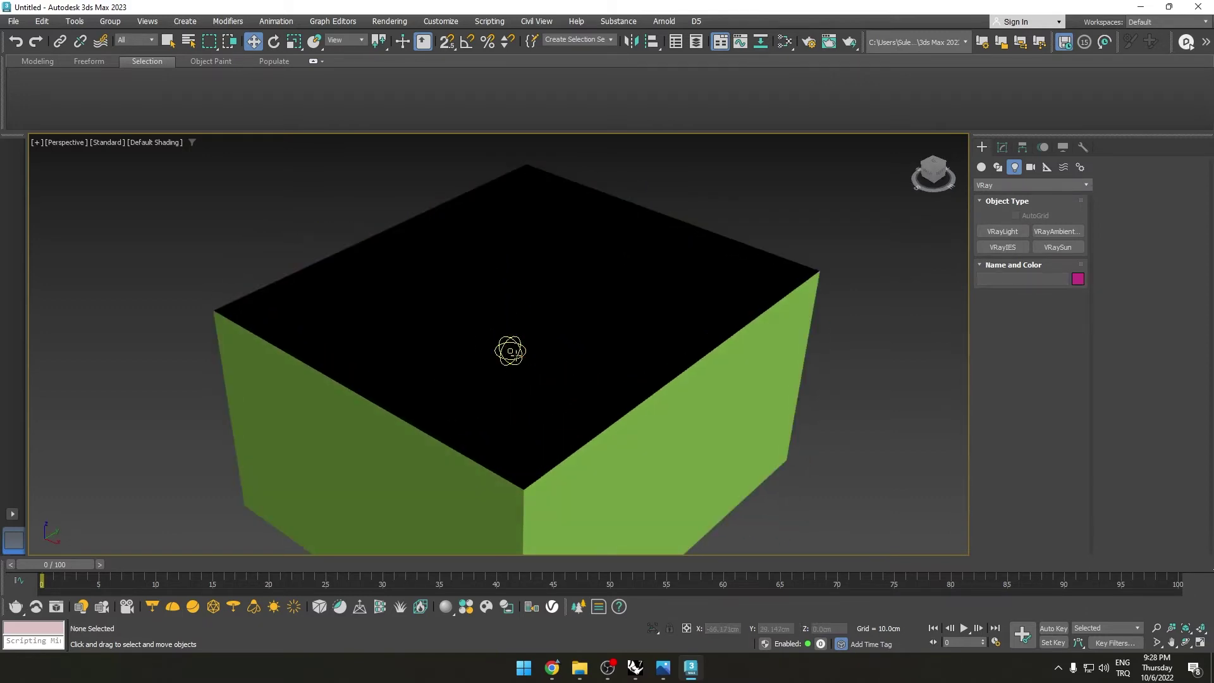
pyautogui.click(517, 334)
pyautogui.moveTo(517, 333); pyautogui.dragTo(516, 345)
pyautogui.scroll(-4, 517, 345)
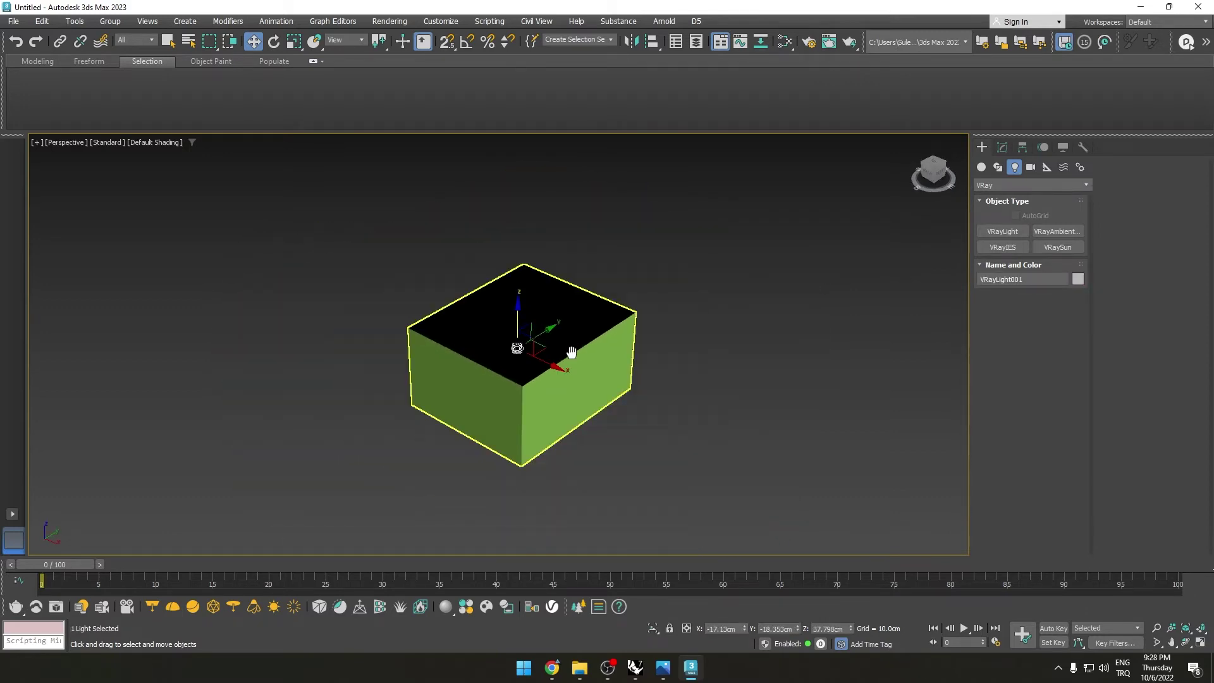
pyautogui.scroll(-1, 556, 347)
# - Make V-Ray the current renderer, inspect an interactive render of the lit box, then close the frame buffer
pyautogui.click(78, 603)
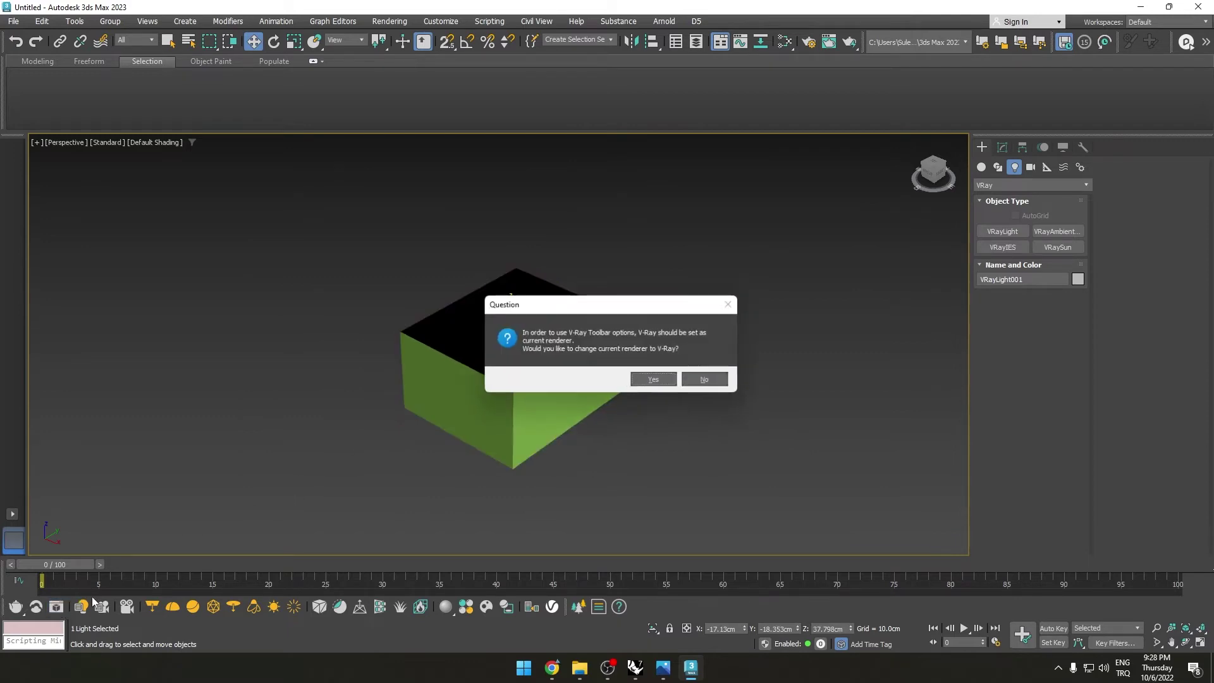
pyautogui.click(654, 381)
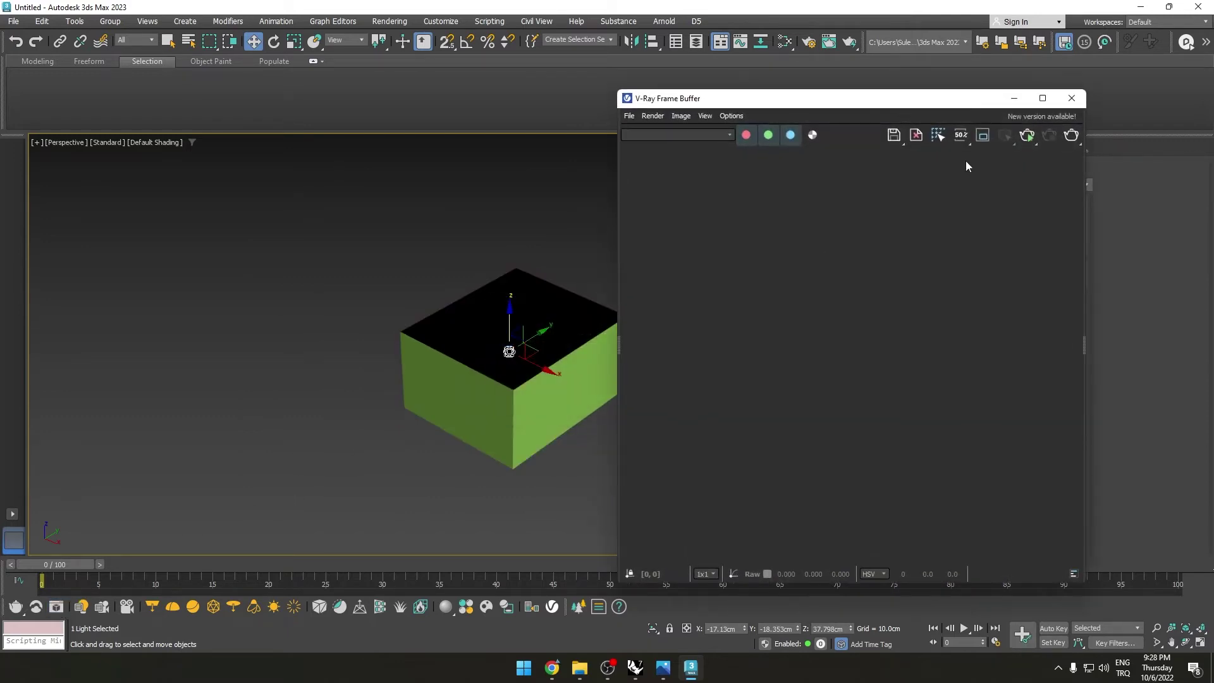
pyautogui.click(1027, 134)
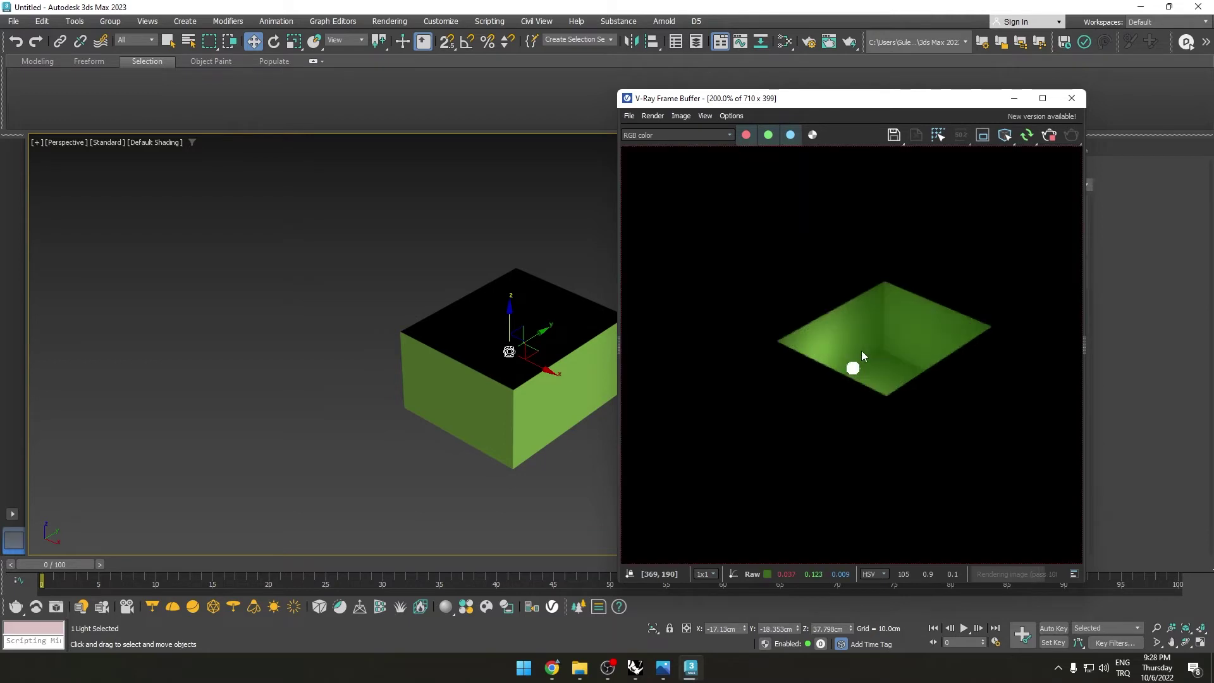
pyautogui.scroll(1, 862, 354)
pyautogui.scroll(-1, 817, 362)
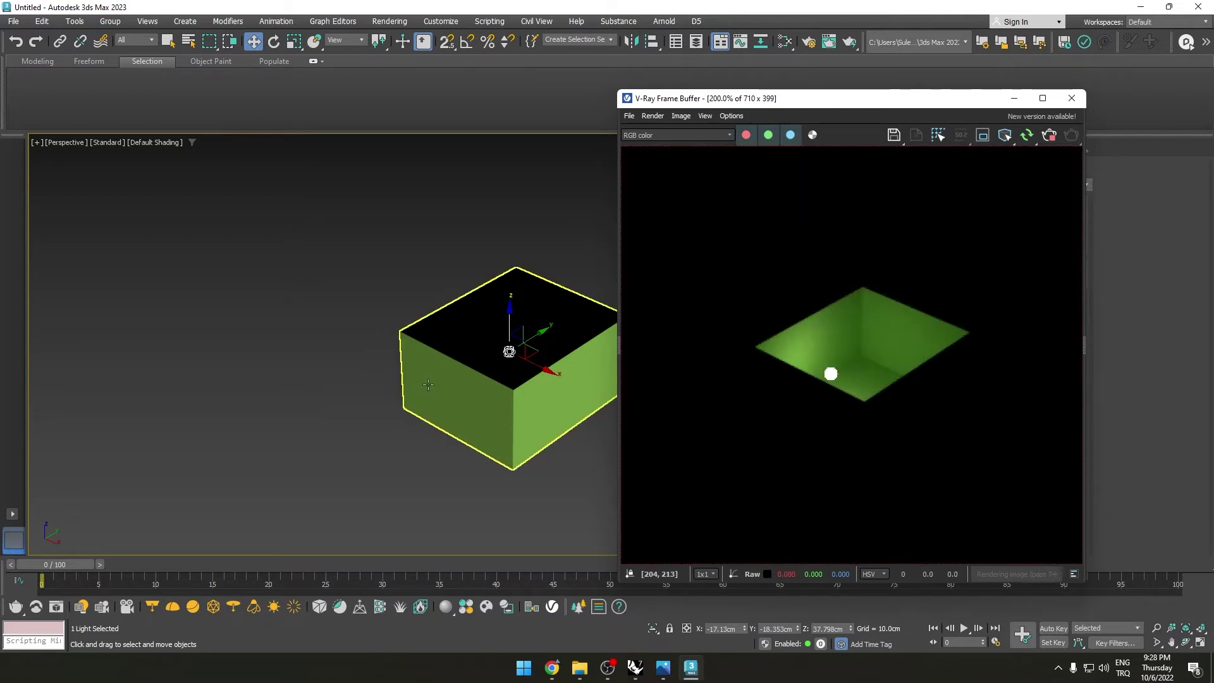
pyautogui.moveTo(480, 379); pyautogui.dragTo(344, 381, button='middle')
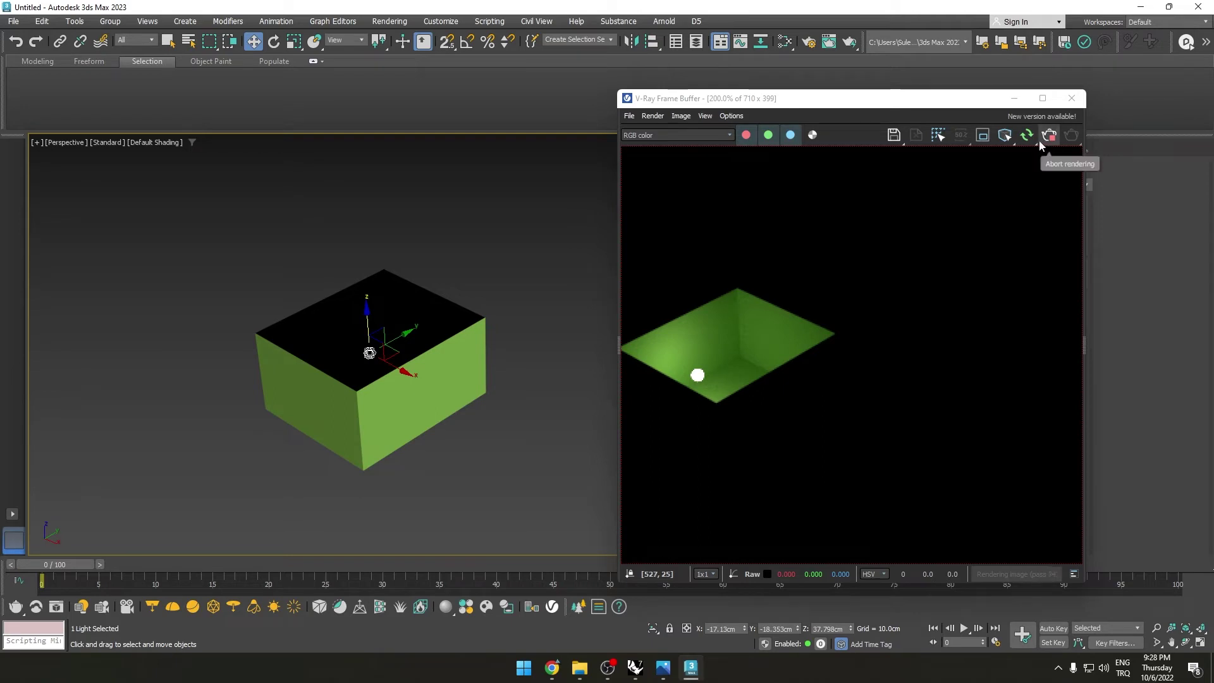
pyautogui.click(1071, 98)
# - Nudge the sphere light slightly right while orbiting to check inside the box
pyautogui.keyDown('alt'); pyautogui.moveTo(455, 390); pyautogui.dragTo(465, 370, button='middle'); pyautogui.keyUp('alt')
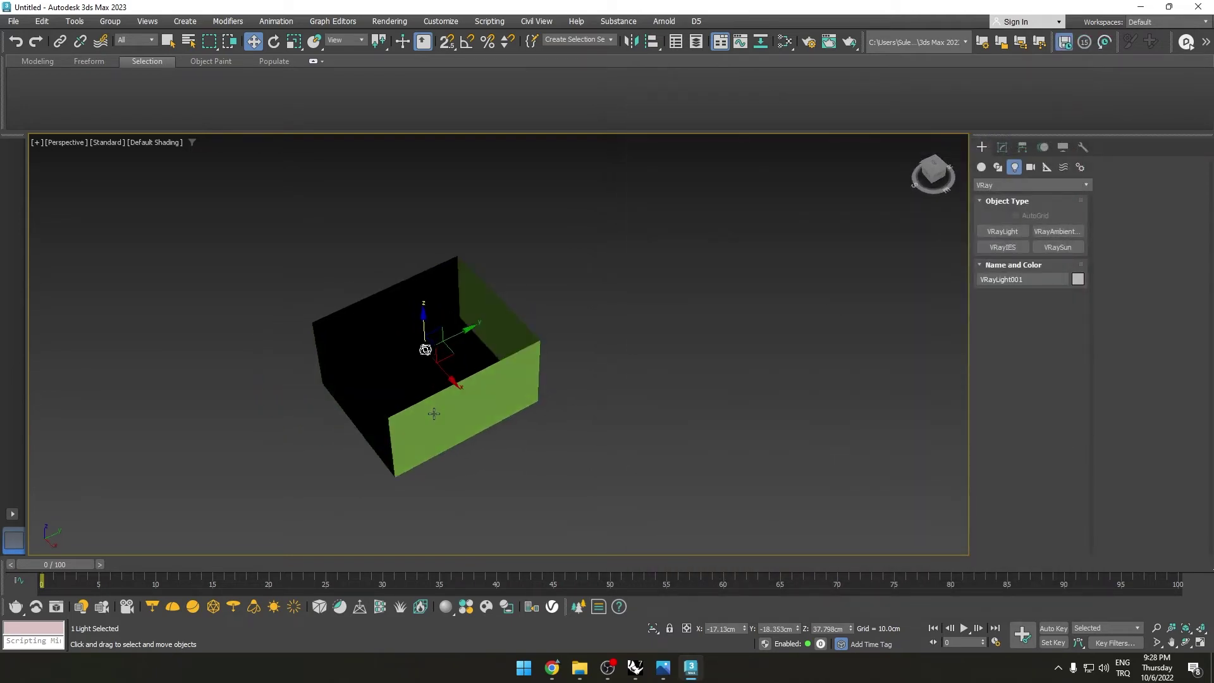
pyautogui.scroll(3, 465, 370)
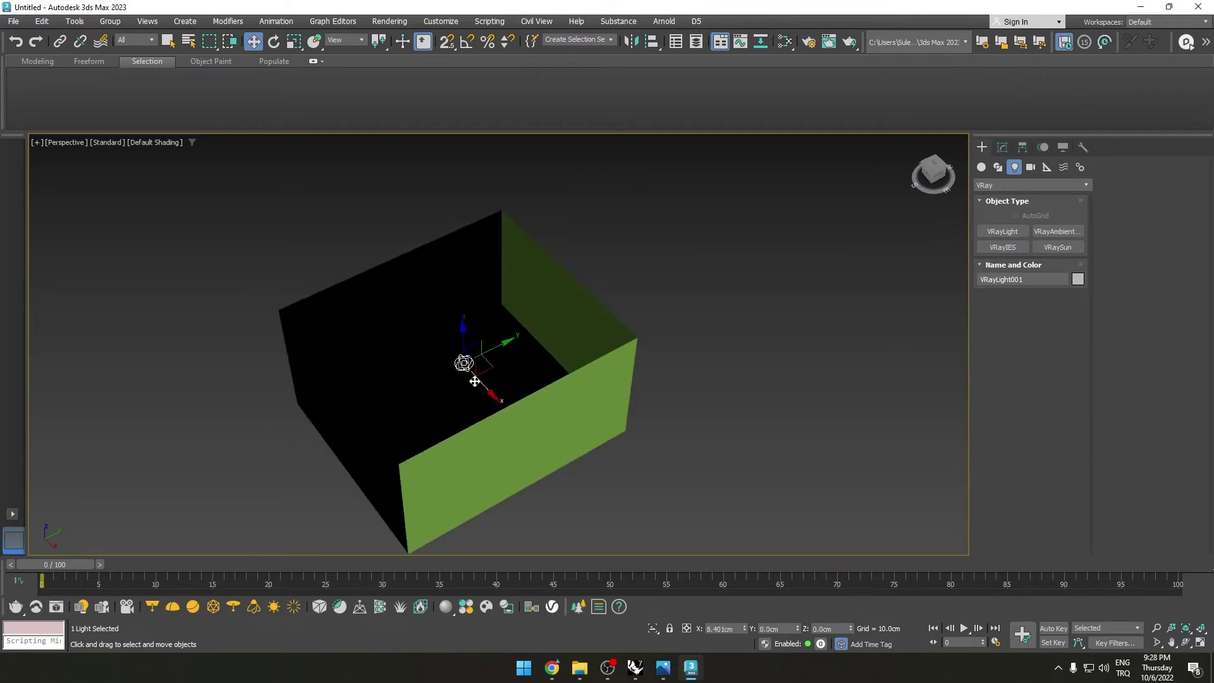
pyautogui.moveTo(464, 370); pyautogui.dragTo(488, 344)
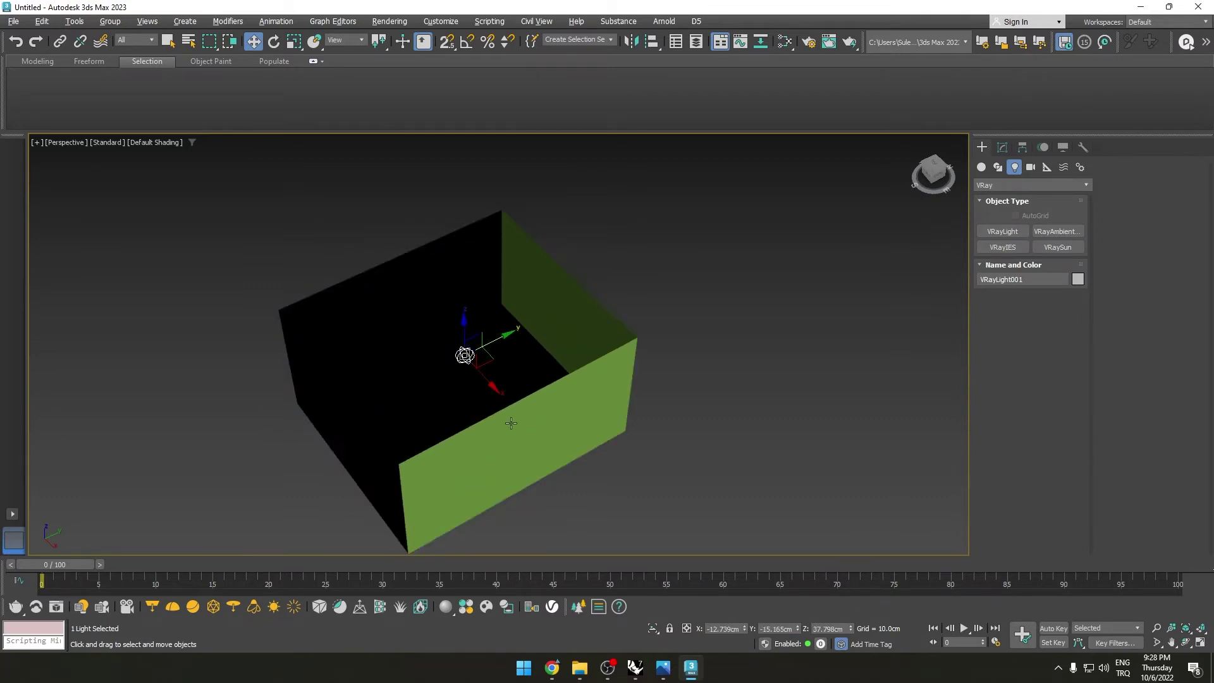
pyautogui.keyDown('alt'); pyautogui.moveTo(493, 351); pyautogui.dragTo(588, 430, button='middle'); pyautogui.keyUp('alt')
pyautogui.keyDown('alt'); pyautogui.moveTo(547, 360); pyautogui.dragTo(526, 346, button='middle'); pyautogui.keyUp('alt')
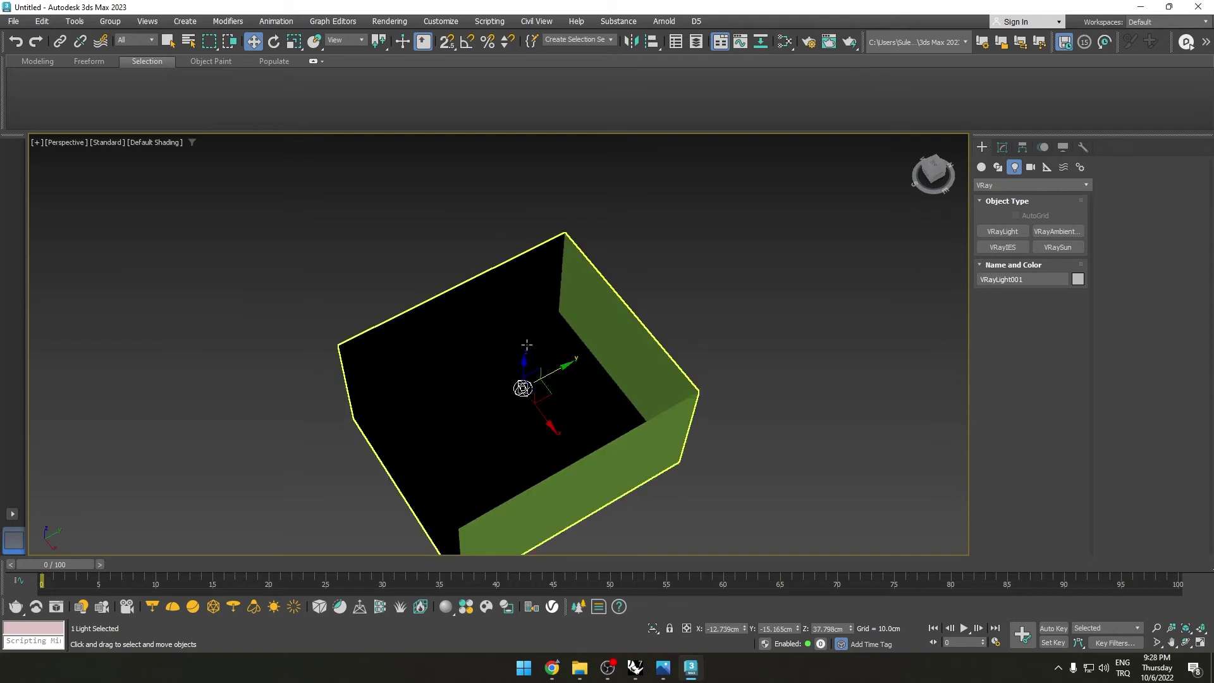
pyautogui.scroll(3, 511, 389)
pyautogui.keyDown('alt'); pyautogui.moveTo(519, 387); pyautogui.dragTo(544, 398, button='middle'); pyautogui.keyUp('alt')
# - Set the viewport to Illuminate with Scene Lights
pyautogui.press('q')
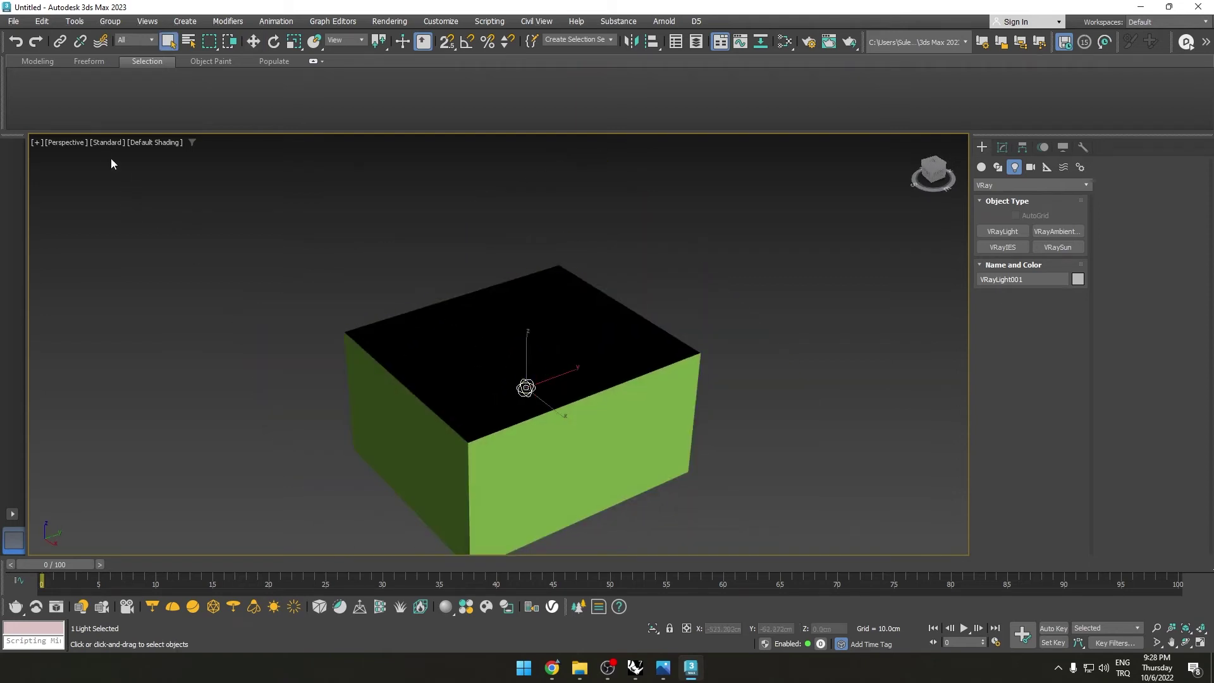
pyautogui.click(115, 143)
pyautogui.moveTo(144, 263)
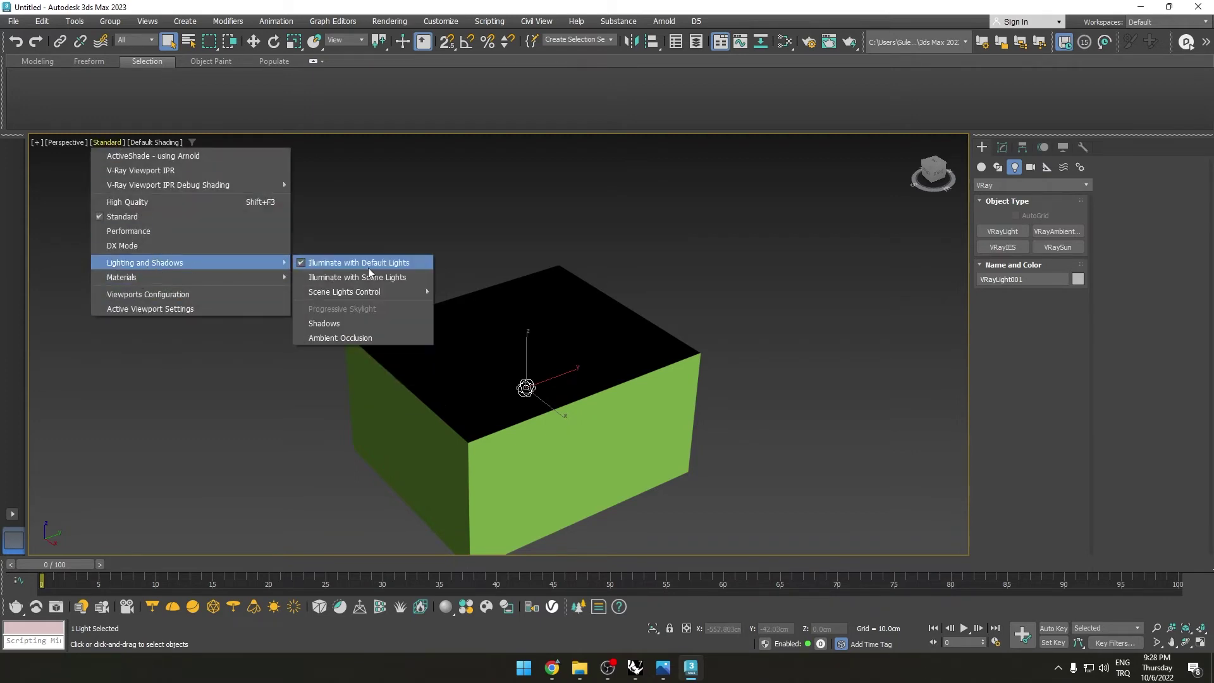
pyautogui.click(371, 283)
# - Move the light left to light a box face, then select the box
pyautogui.moveTo(563, 347)
pyautogui.keyDown('alt'); pyautogui.mouseDown(button='middle')
pyautogui.moveTo(562, 374)
pyautogui.moveTo(651, 346)
pyautogui.mouseUp(button='middle'); pyautogui.keyUp('alt')
pyautogui.press('w')
pyautogui.moveTo(555, 379); pyautogui.dragTo(565, 378)
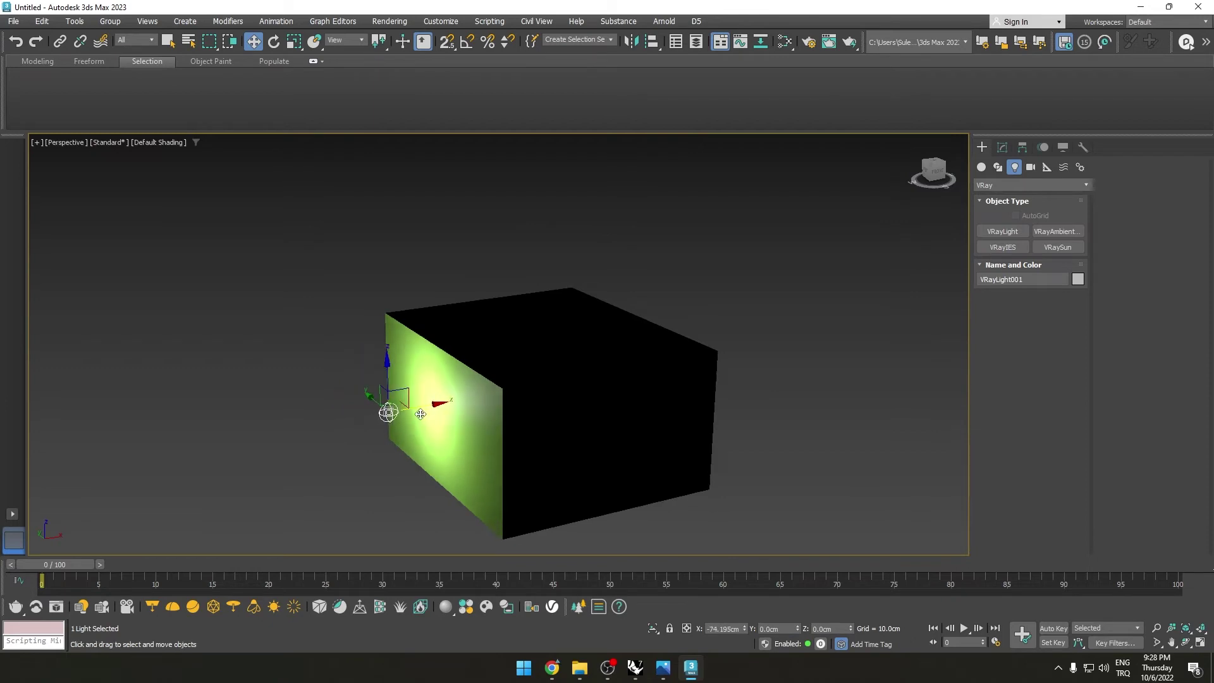
pyautogui.keyDown('alt'); pyautogui.moveTo(499, 325); pyautogui.dragTo(623, 355, button='middle'); pyautogui.keyUp('alt')
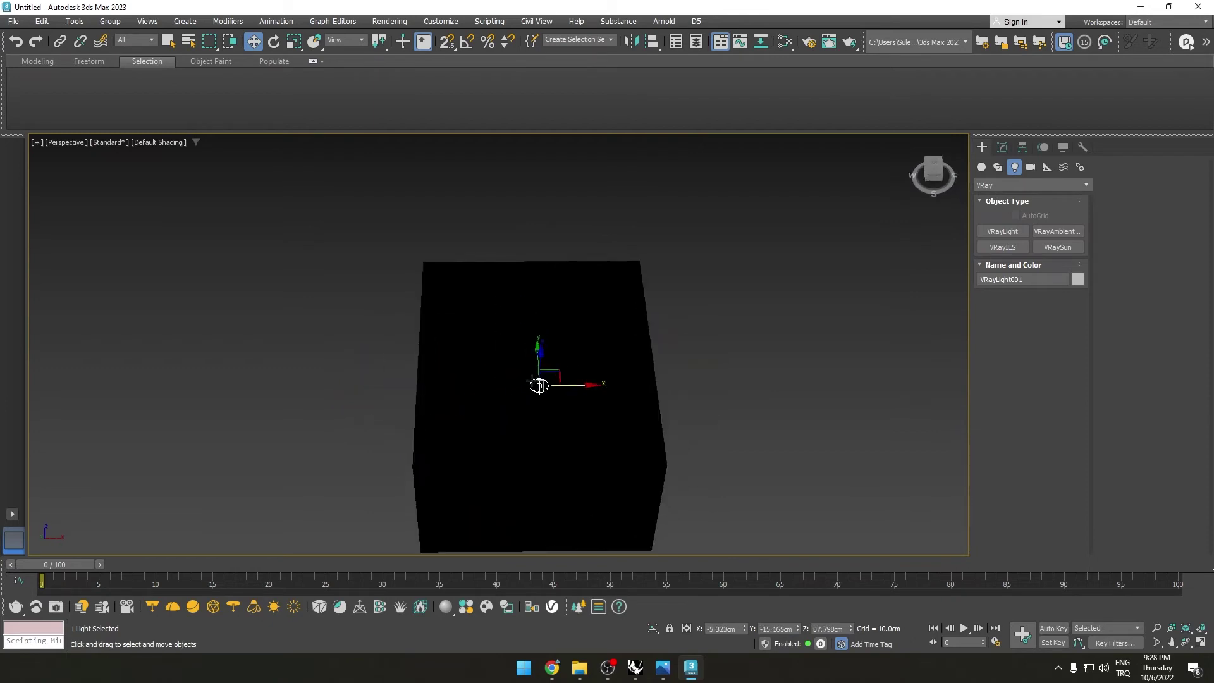
pyautogui.click(621, 352)
# - Select all the box's polygons in Edit Poly and flip their normals
pyautogui.click(1002, 147)
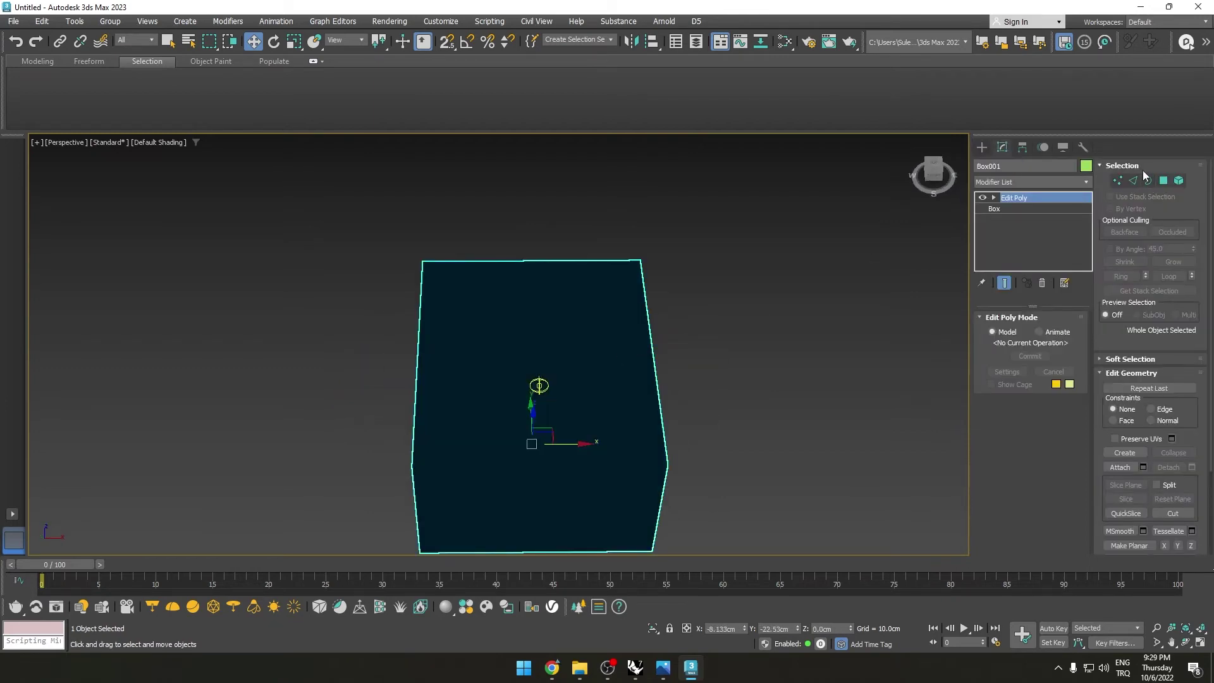
pyautogui.click(1125, 165)
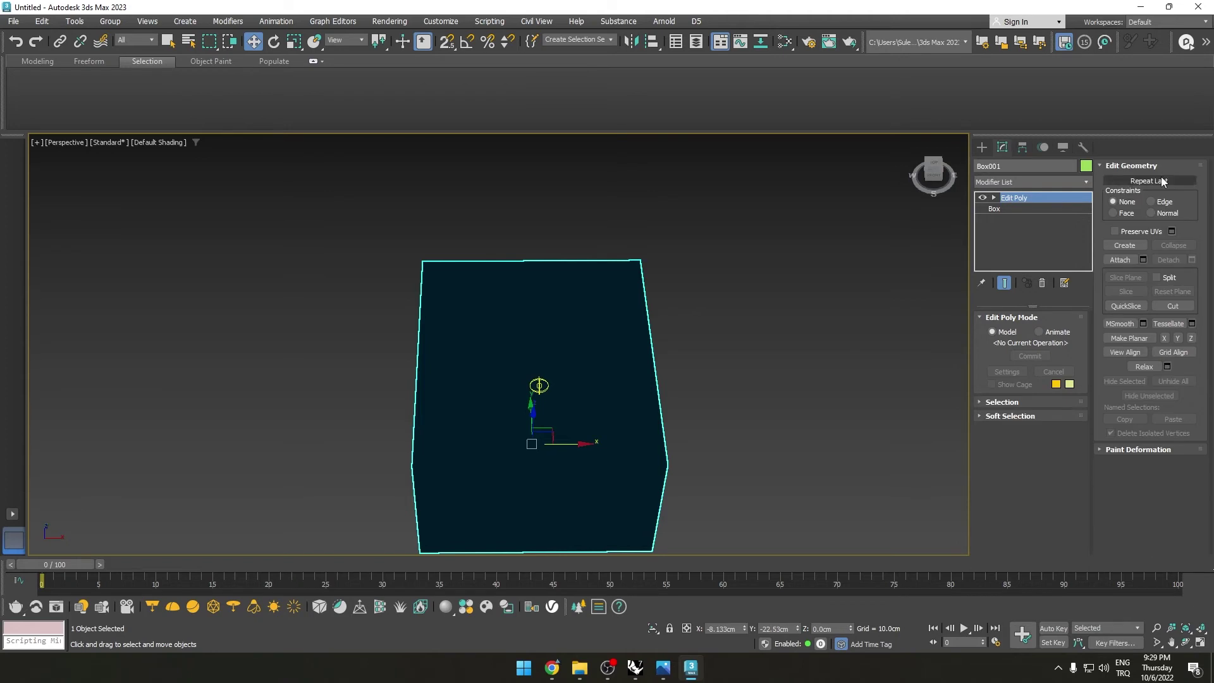
pyautogui.click(1126, 166)
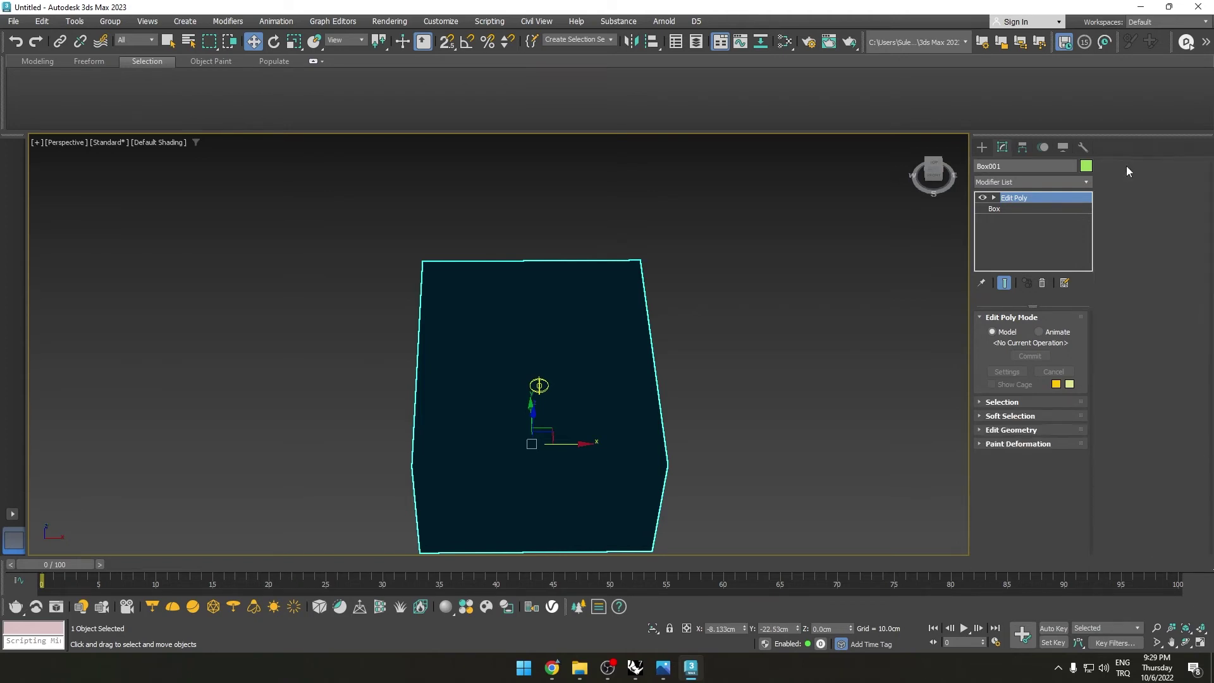
pyautogui.click(983, 430)
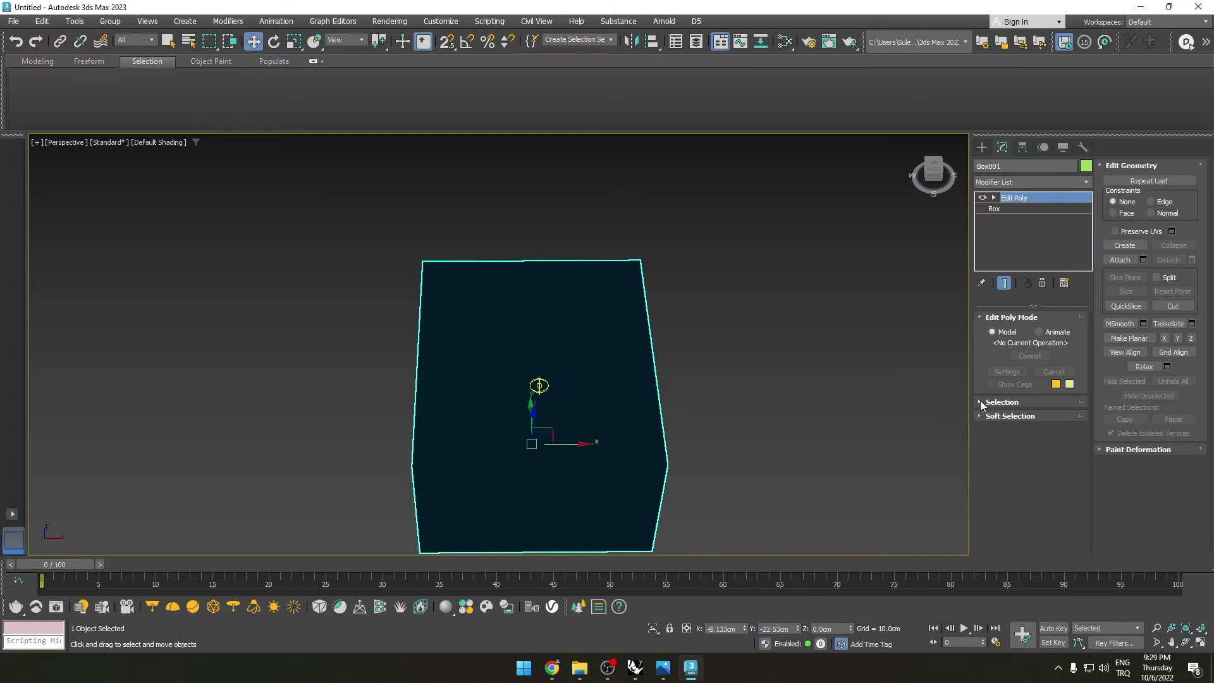
pyautogui.click(982, 403)
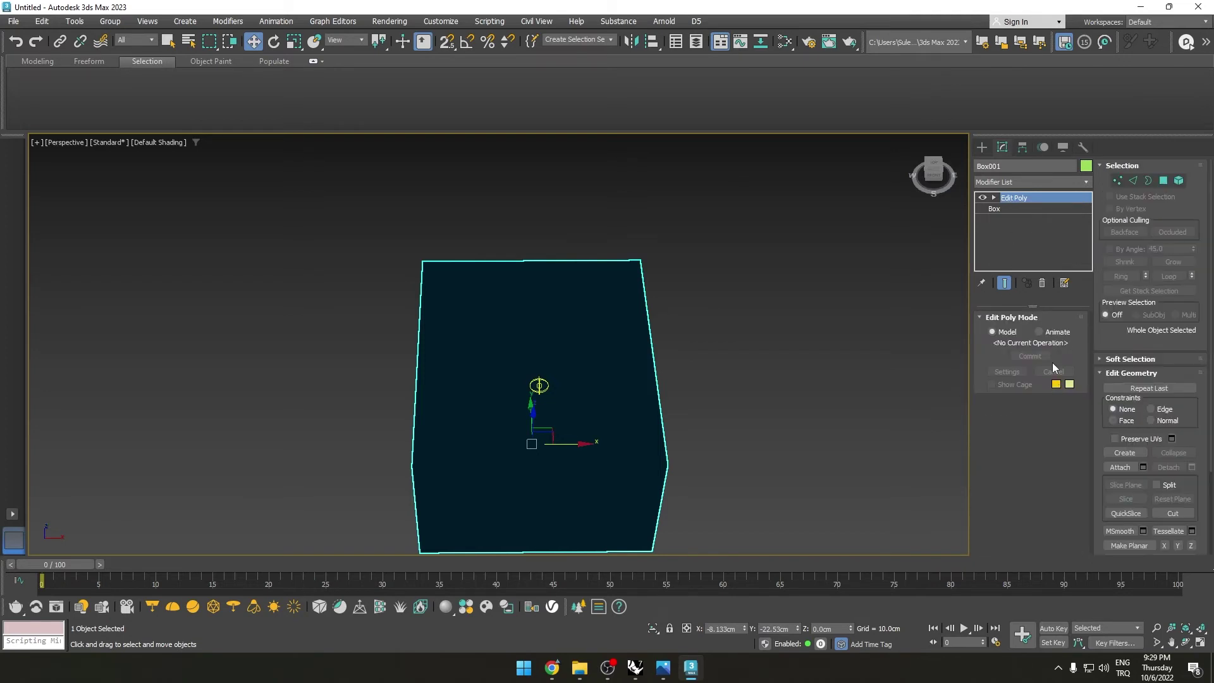
pyautogui.click(1163, 181)
pyautogui.hotkey('ctrl', 'a')
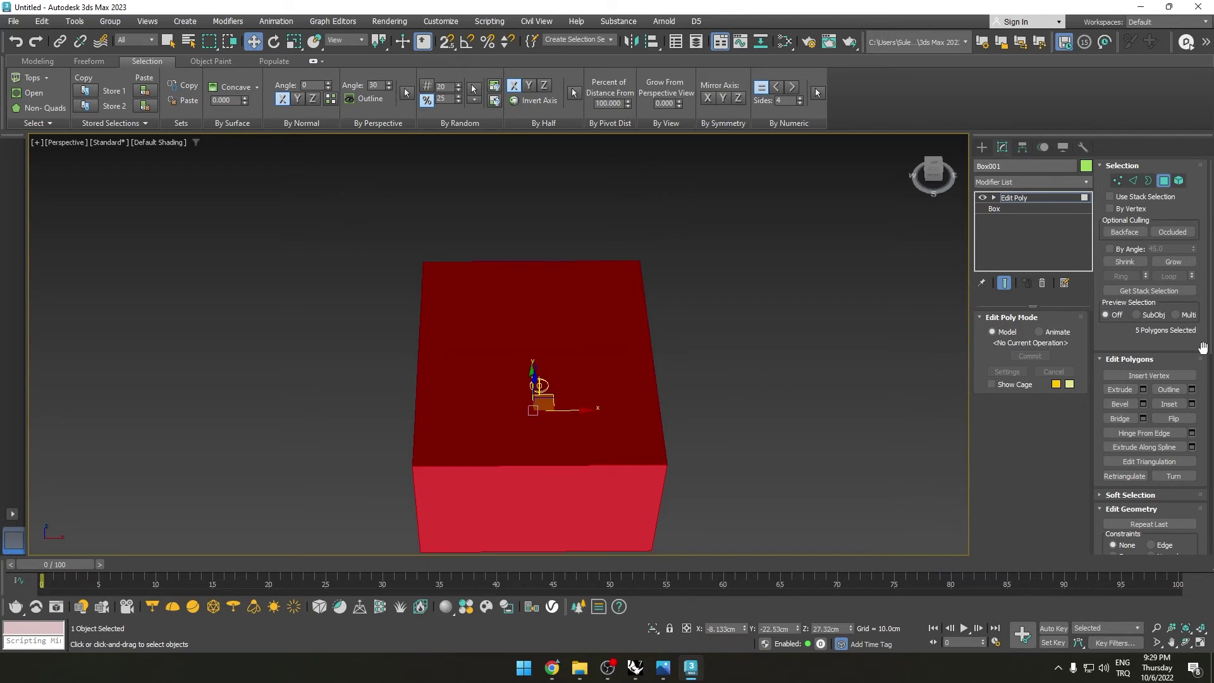
pyautogui.click(1174, 419)
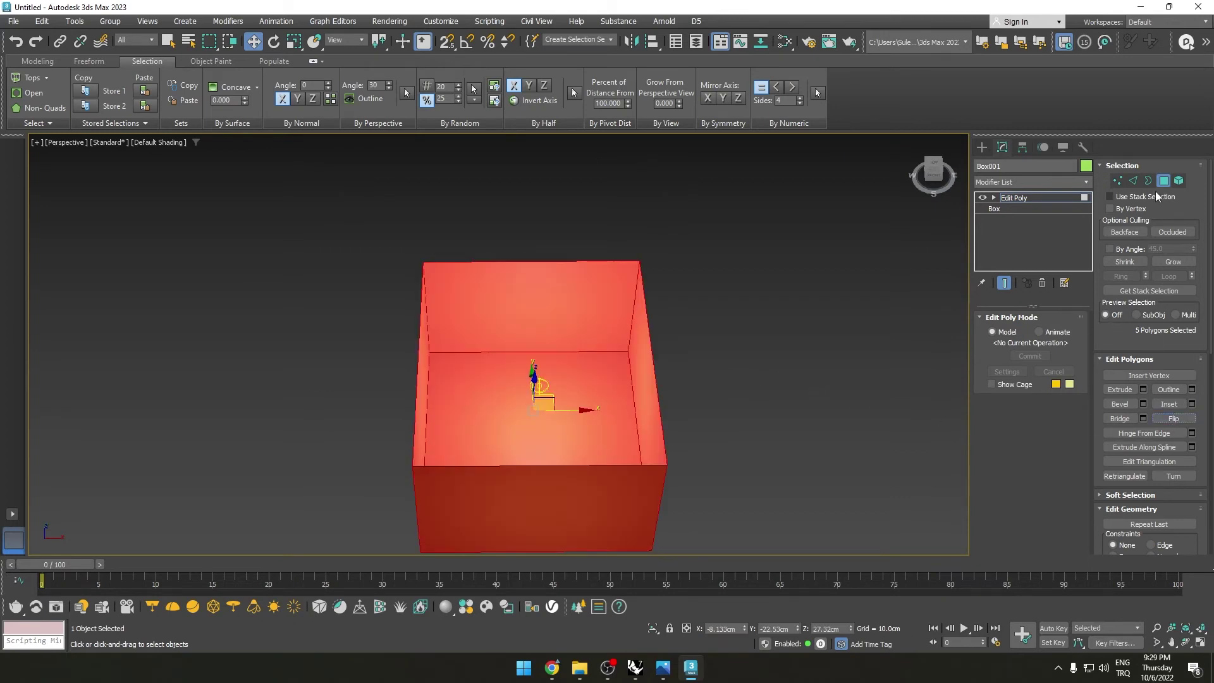
pyautogui.click(1163, 181)
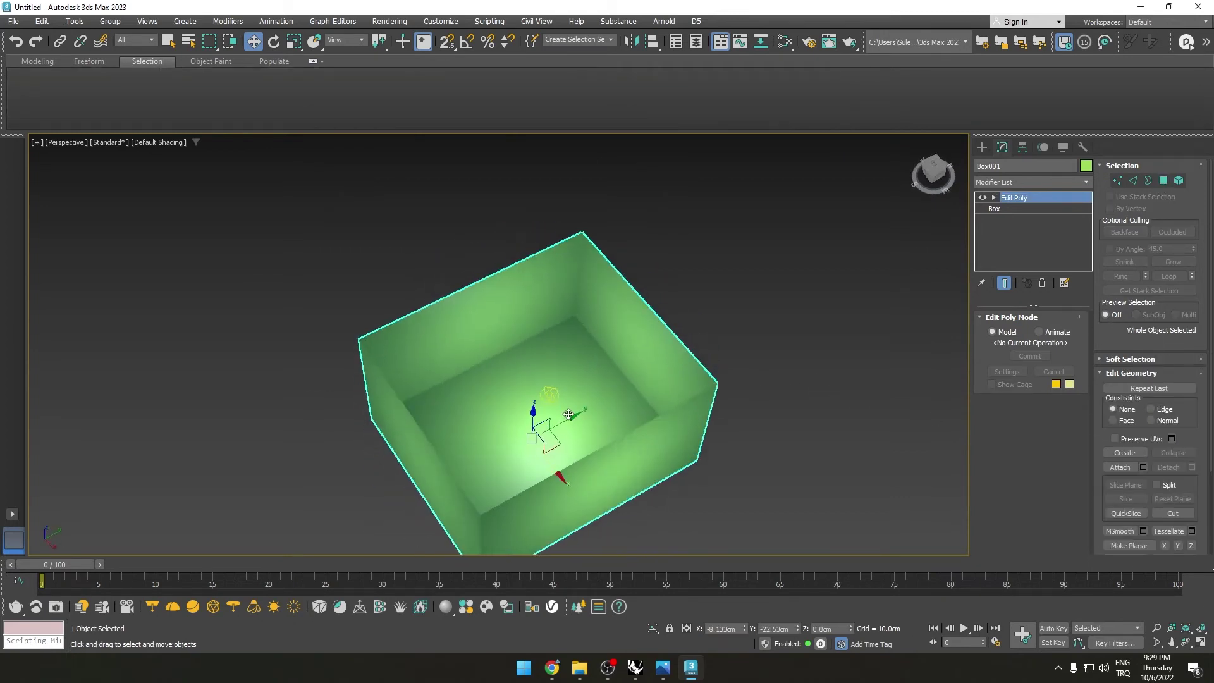
# - Select the sphere light and move it deeper inside the box
pyautogui.keyDown('alt'); pyautogui.moveTo(395, 493); pyautogui.dragTo(536, 381, button='middle'); pyautogui.keyUp('alt')
pyautogui.moveTo(535, 381)
pyautogui.mouseDown()
pyautogui.moveTo(533, 466)
pyautogui.moveTo(538, 415)
pyautogui.mouseUp()
pyautogui.keyDown('alt'); pyautogui.moveTo(565, 418); pyautogui.dragTo(550, 391, button='middle'); pyautogui.keyUp('alt')
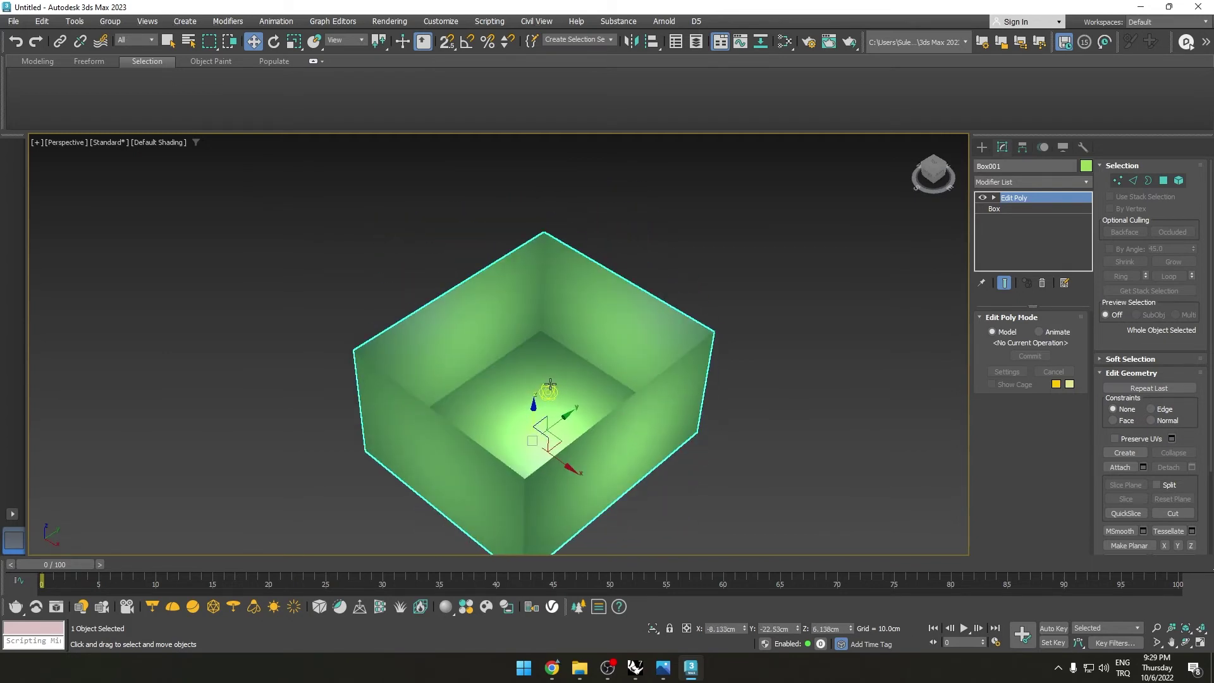
pyautogui.click(549, 392)
pyautogui.moveTo(573, 405); pyautogui.dragTo(558, 394)
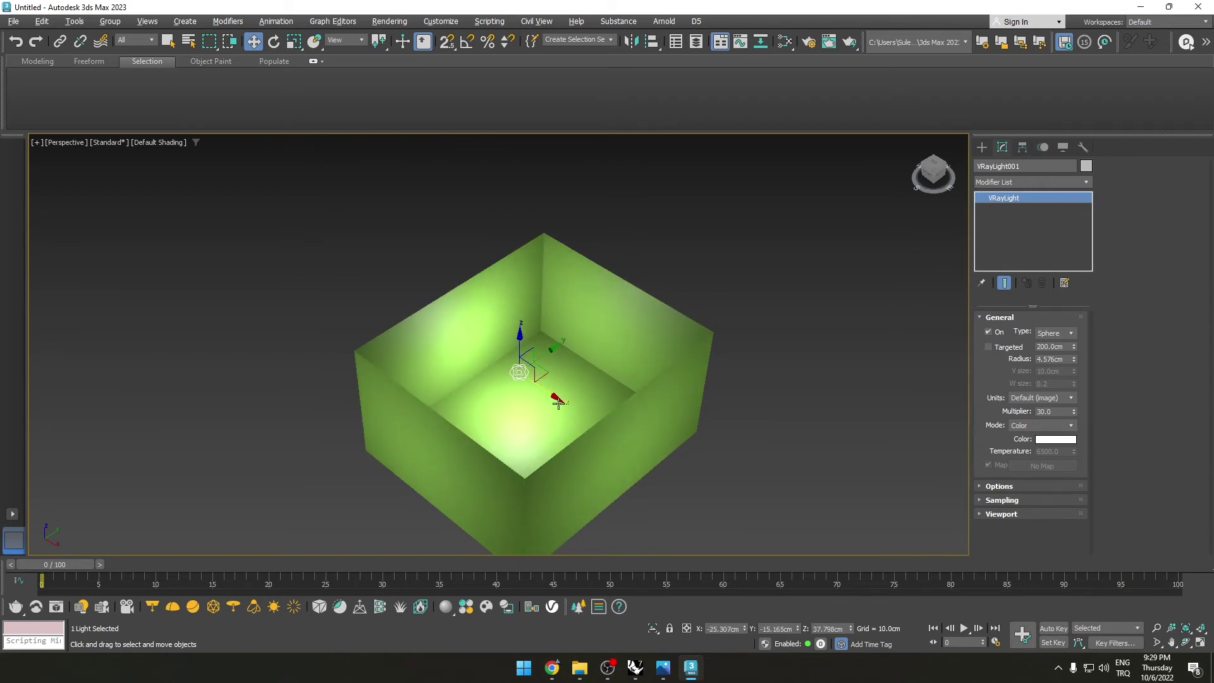
# - Switch the viewport to Illuminate with Default Lights and orbit to see the black outer walls
pyautogui.keyDown('alt'); pyautogui.moveTo(558, 393); pyautogui.dragTo(392, 276, button='middle'); pyautogui.keyUp('alt')
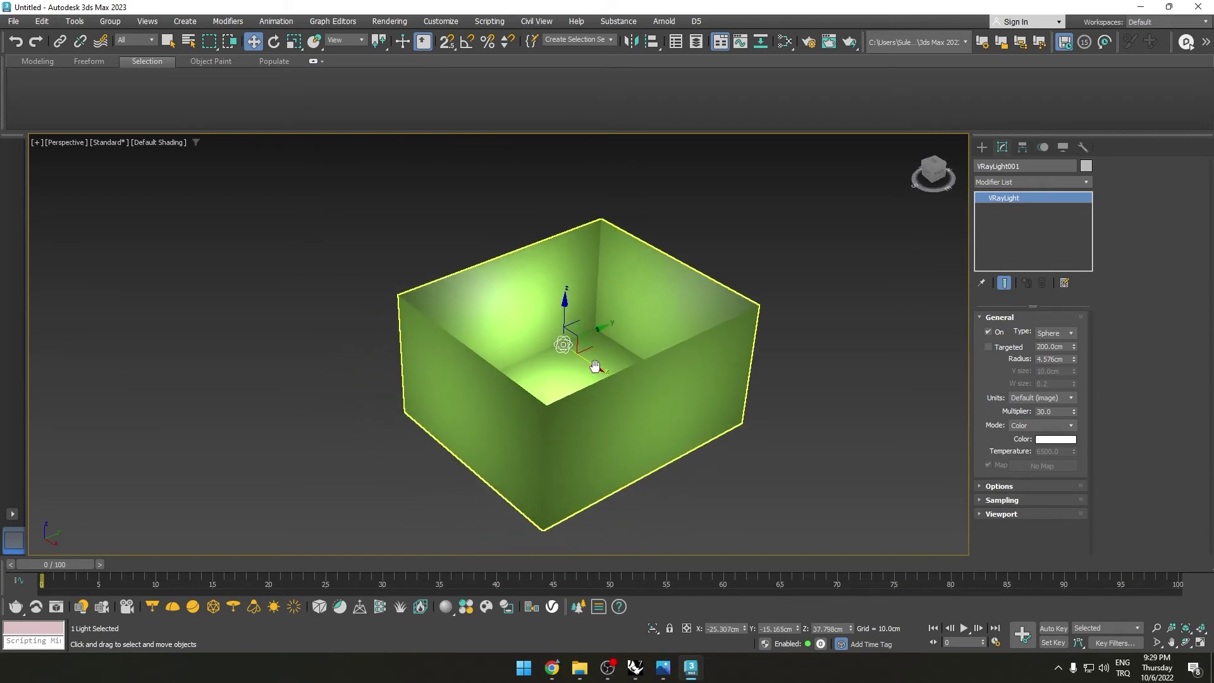
pyautogui.click(116, 142)
pyautogui.moveTo(144, 263)
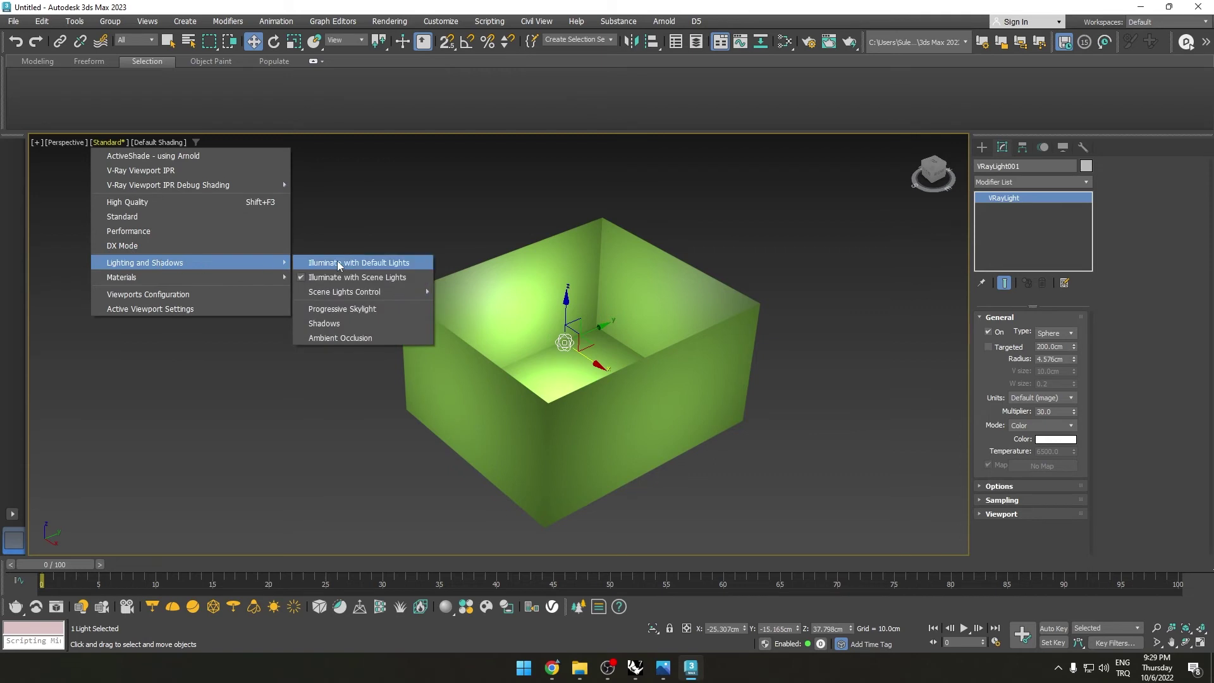
pyautogui.click(364, 263)
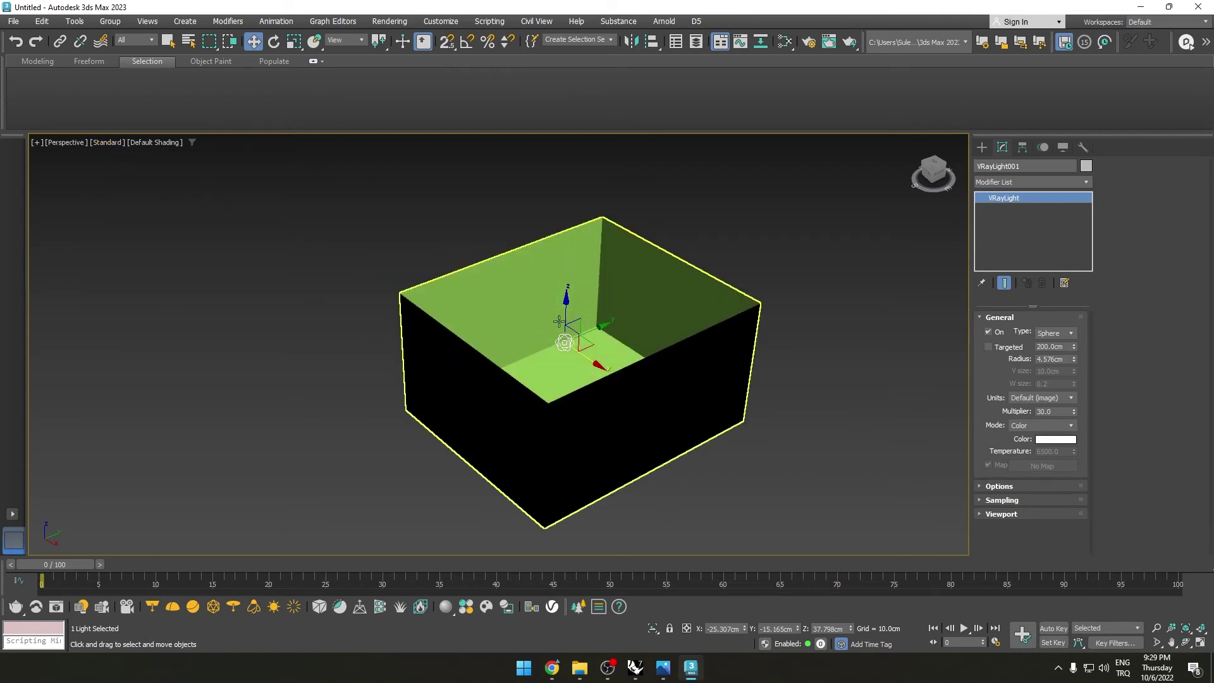
pyautogui.keyDown('alt'); pyautogui.moveTo(559, 321); pyautogui.dragTo(153, 215, button='middle'); pyautogui.keyUp('alt')
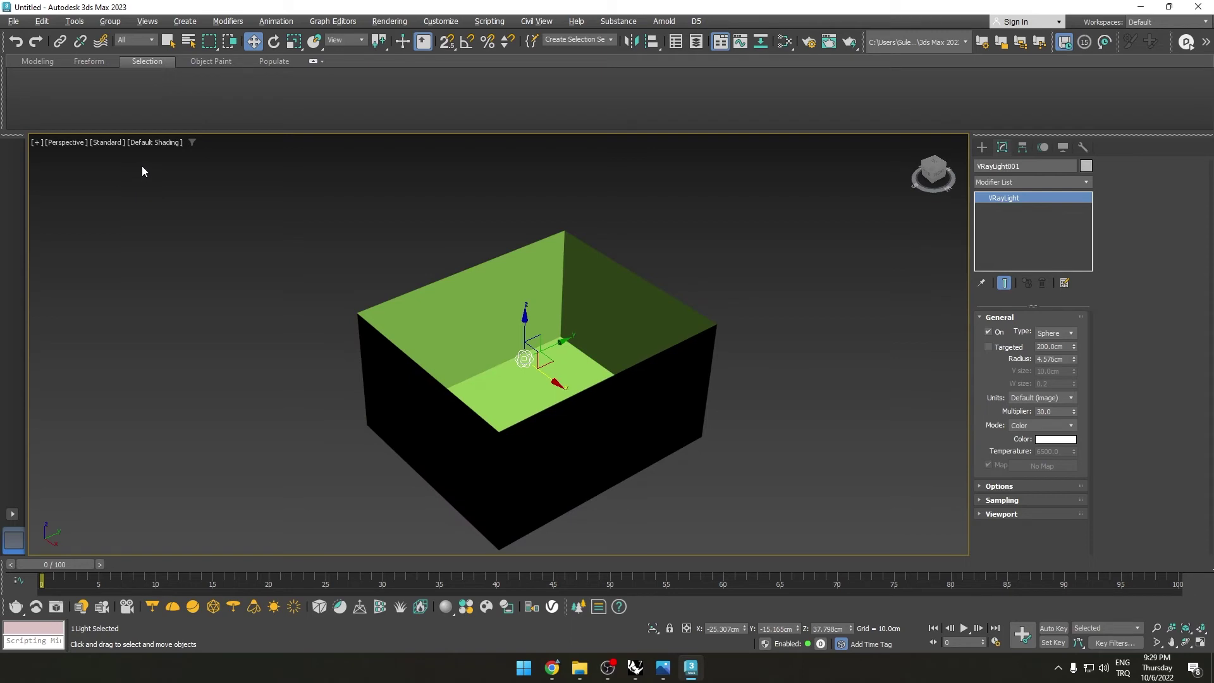
pyautogui.click(109, 142)
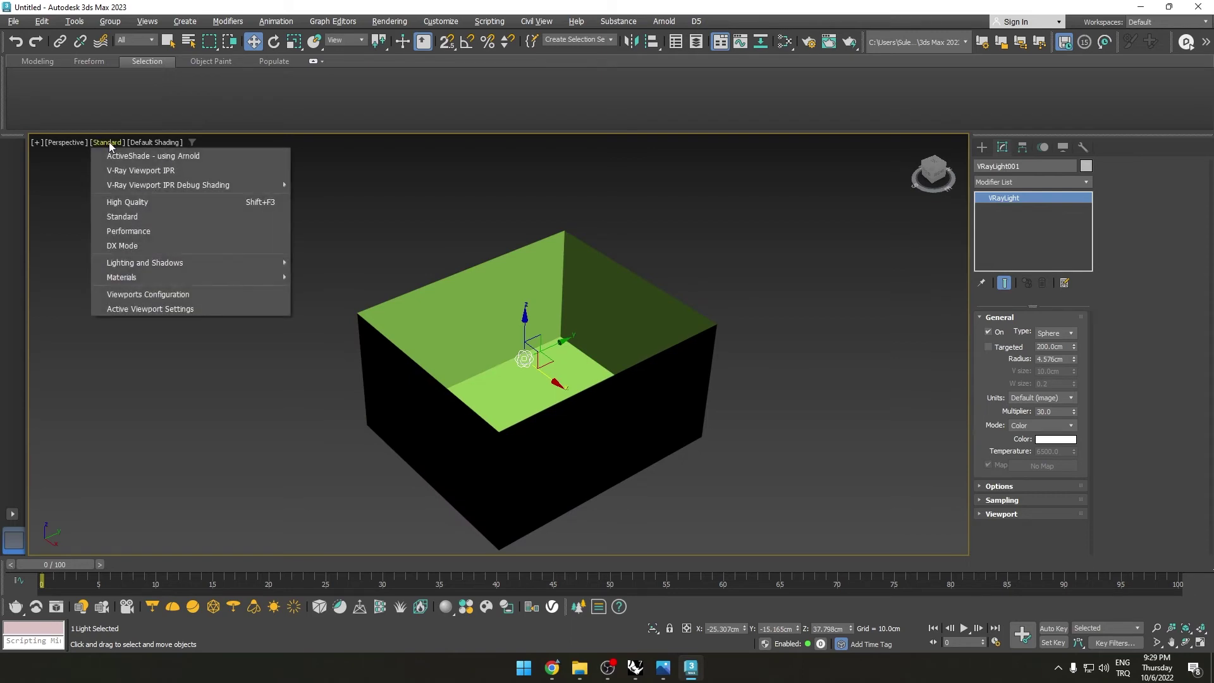
# - Switch to High Quality shading and move the sphere light sideways and up inside the box
pyautogui.click(130, 202)
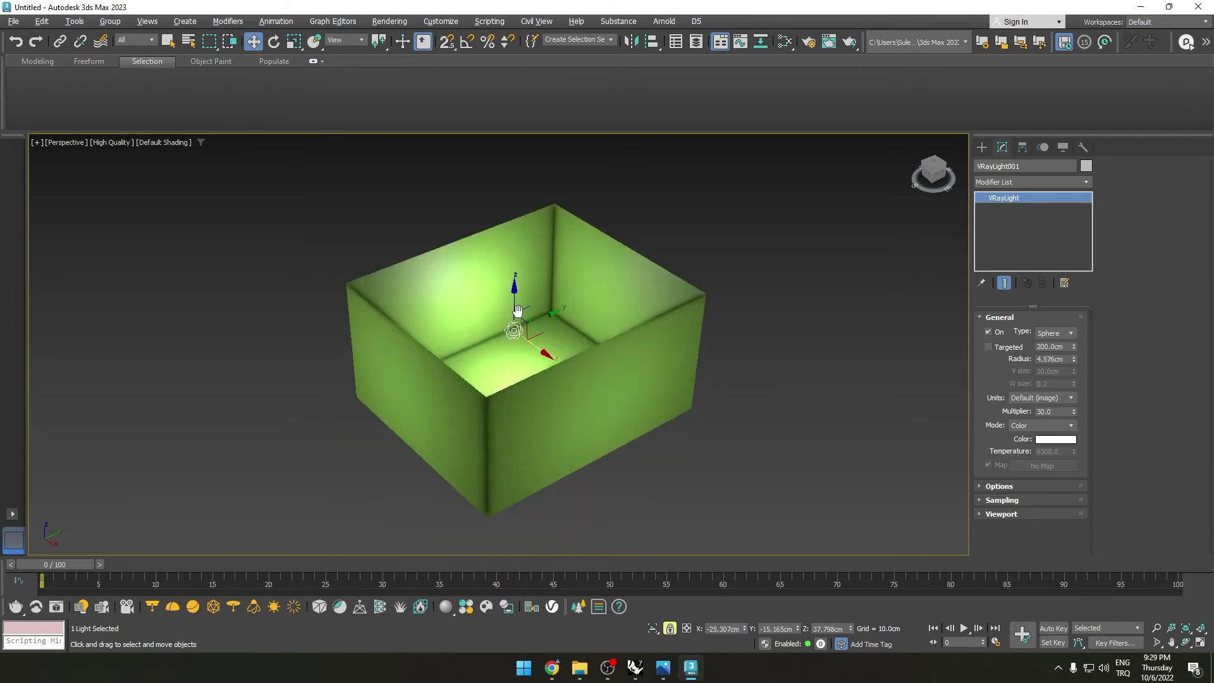
pyautogui.moveTo(598, 354)
pyautogui.mouseDown(button='middle')
pyautogui.moveTo(591, 291)
pyautogui.moveTo(531, 297)
pyautogui.moveTo(590, 248)
pyautogui.mouseUp(button='middle')
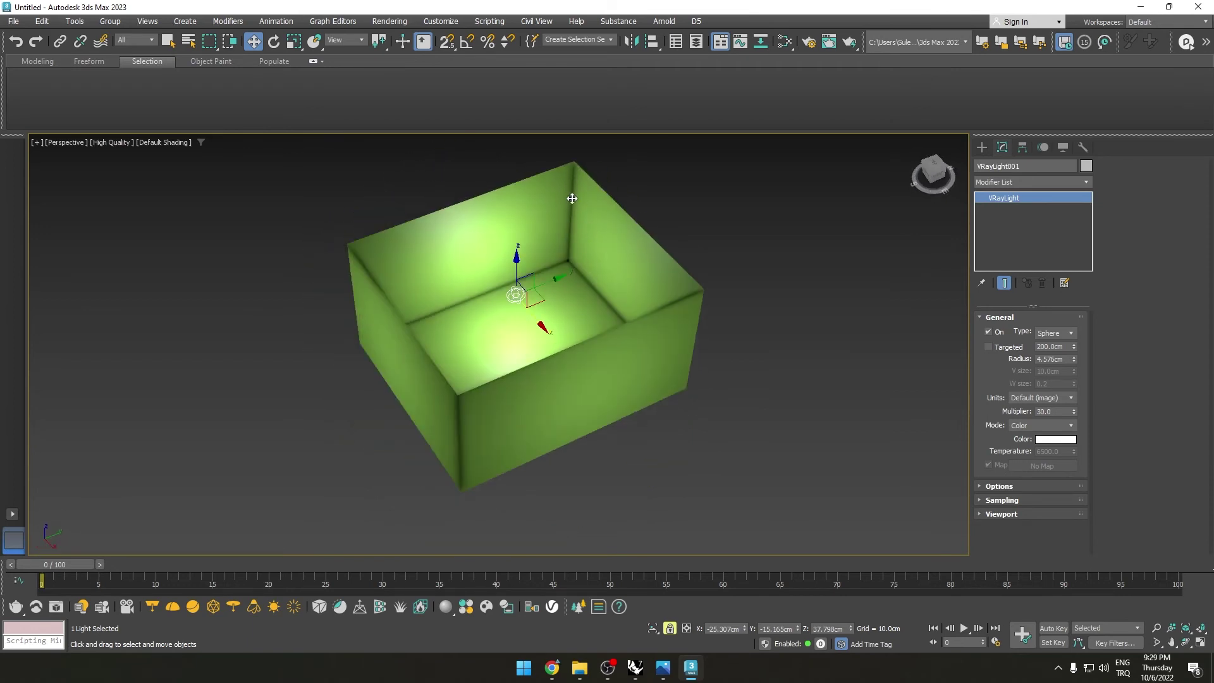
pyautogui.keyDown('alt'); pyautogui.moveTo(607, 293); pyautogui.dragTo(561, 297, button='middle'); pyautogui.keyUp('alt')
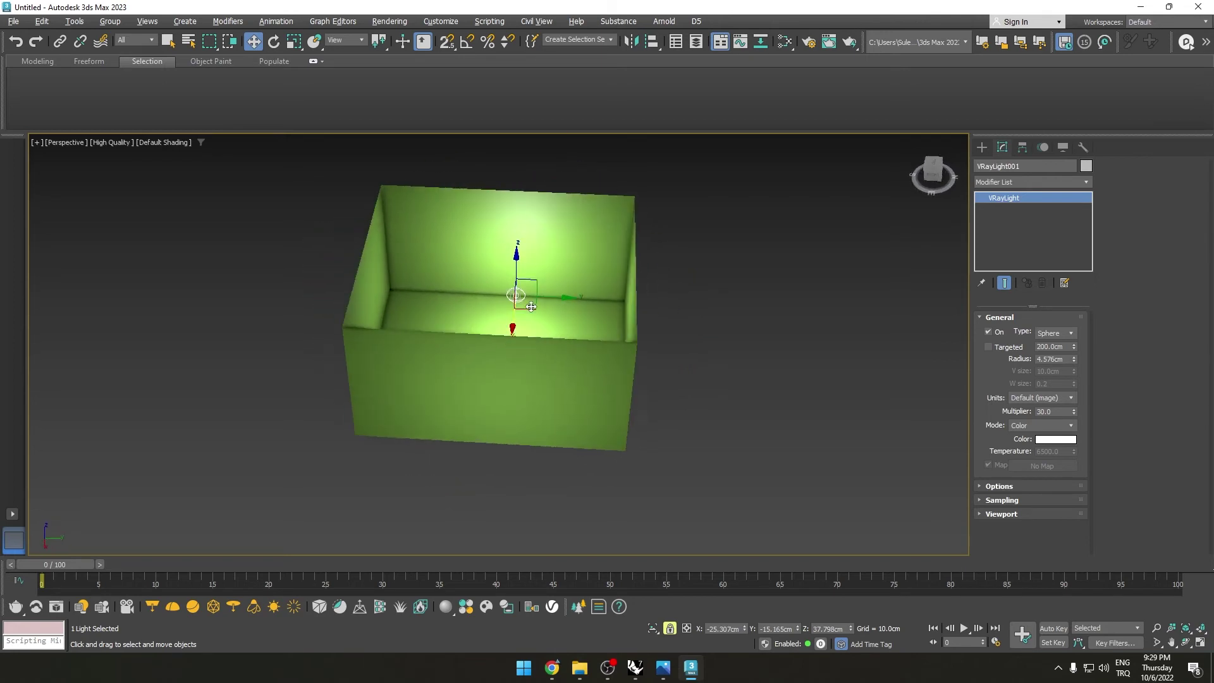
pyautogui.moveTo(561, 298)
pyautogui.mouseDown()
pyautogui.moveTo(476, 315)
pyautogui.moveTo(596, 293)
pyautogui.moveTo(528, 292)
pyautogui.mouseUp()
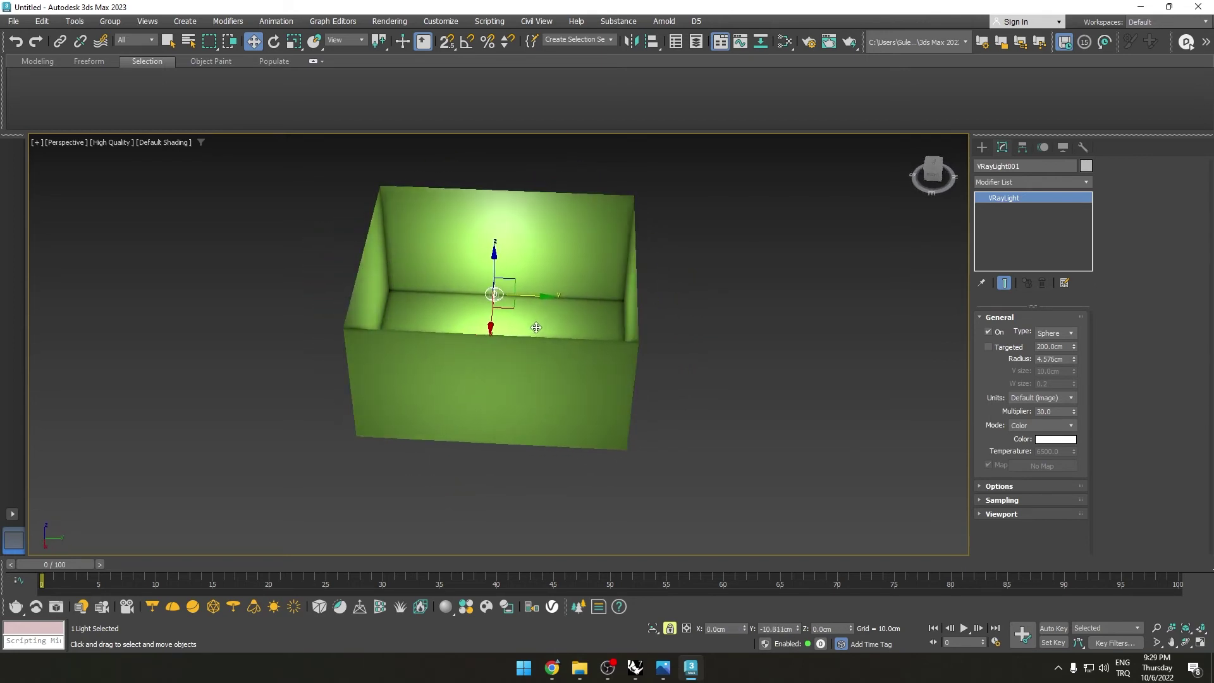
pyautogui.keyDown('alt'); pyautogui.moveTo(528, 293); pyautogui.dragTo(452, 313, button='middle'); pyautogui.keyUp('alt')
pyautogui.moveTo(452, 313); pyautogui.dragTo(444, 323)
pyautogui.scroll(3, 450, 323)
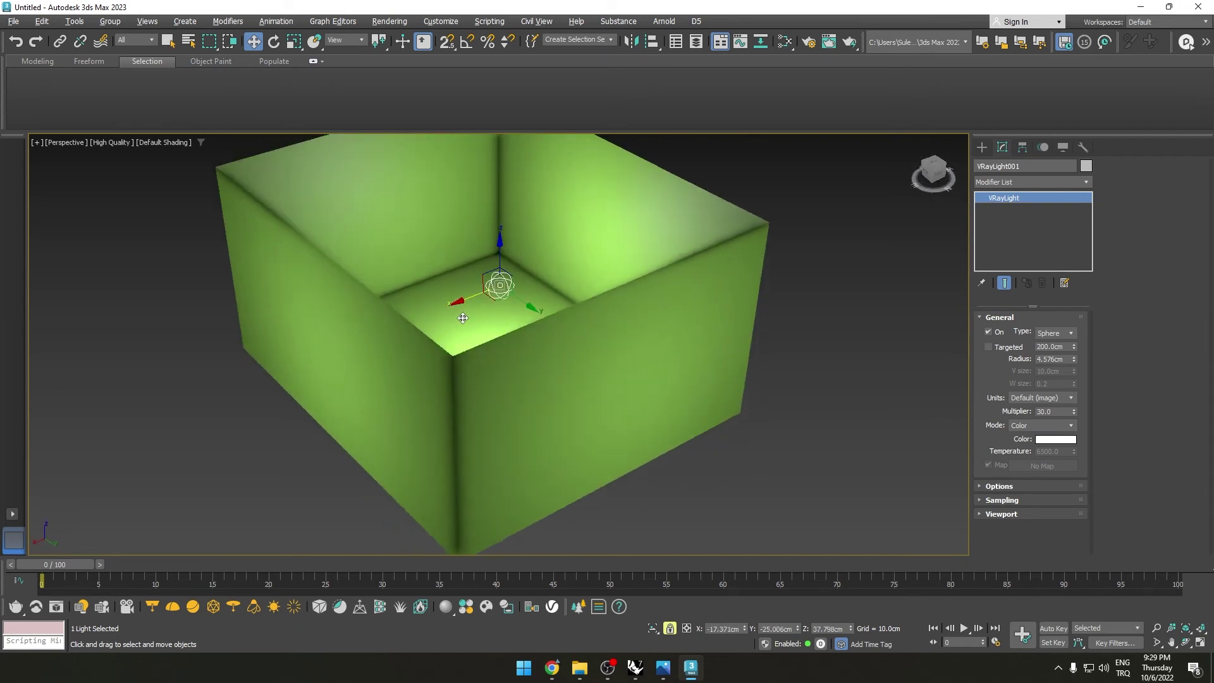
pyautogui.click(113, 142)
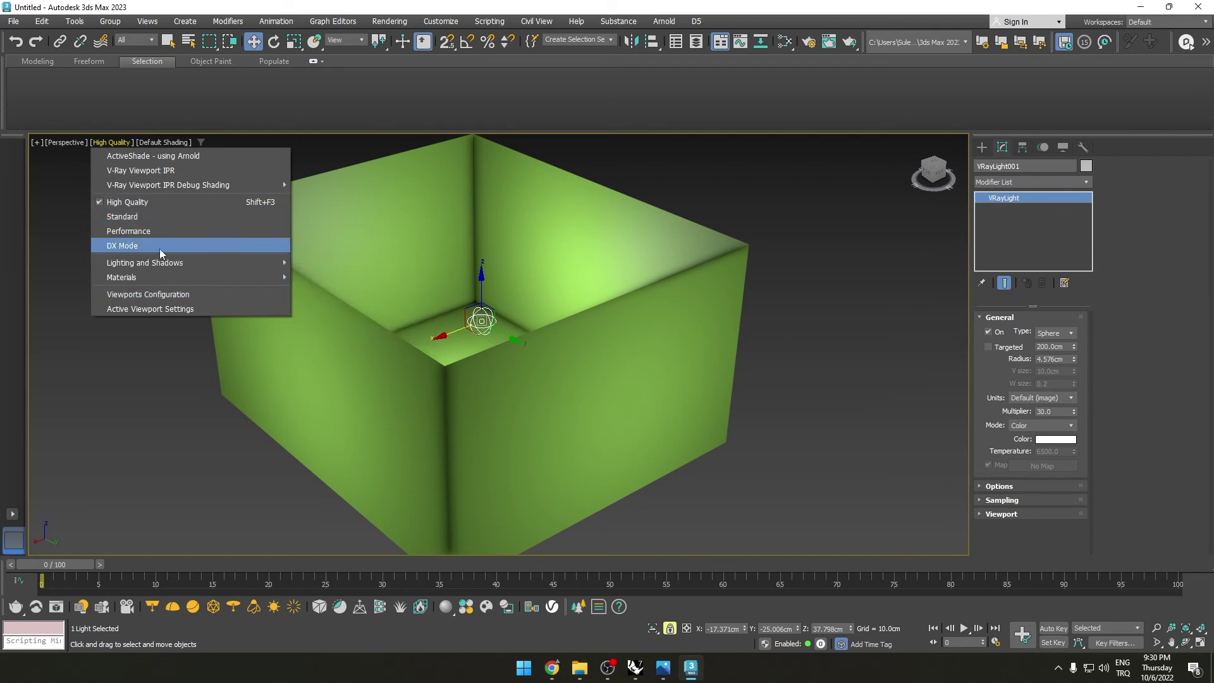
pyautogui.moveTo(145, 263)
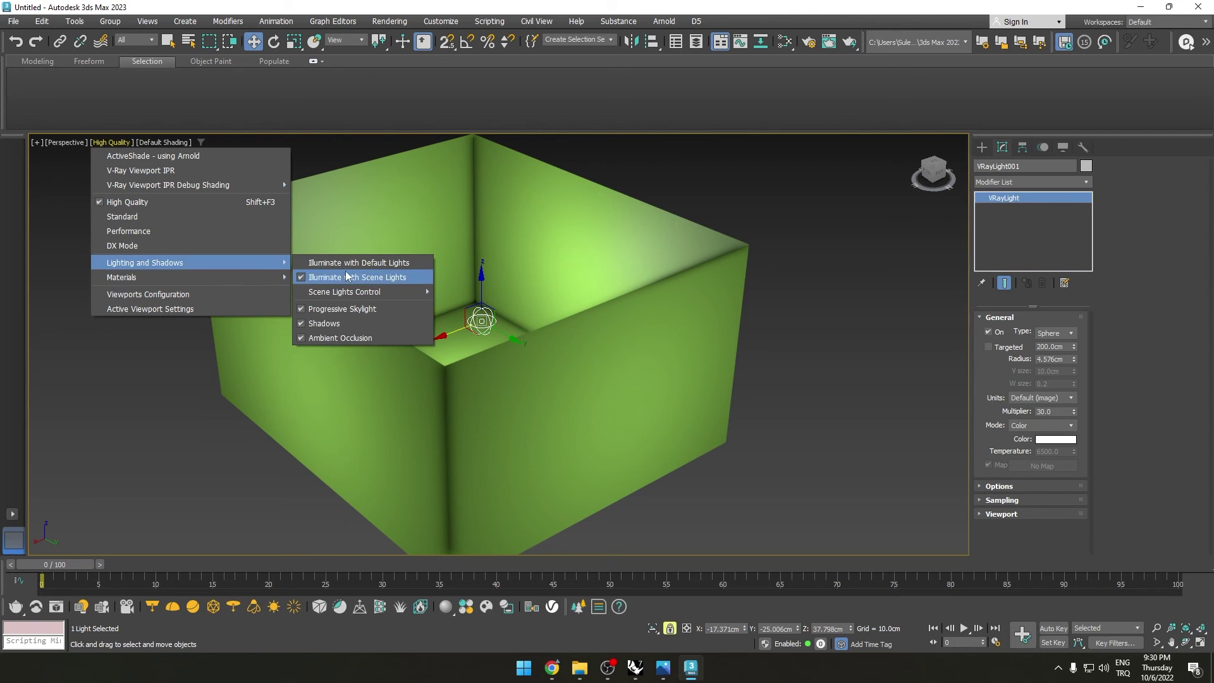
# - Use Illuminate with Default Lights in High Quality, then orbit and zoom to the light inside the box
pyautogui.click(348, 261)
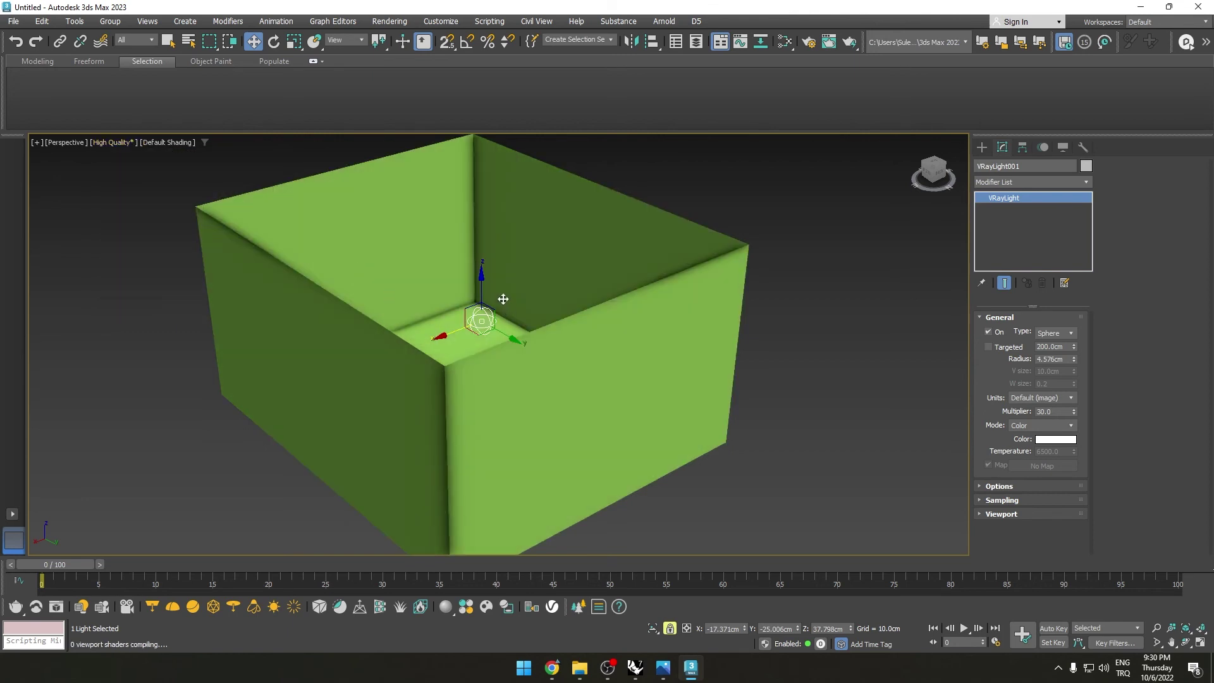
pyautogui.scroll(-3, 503, 299)
pyautogui.rightClick(504, 301)
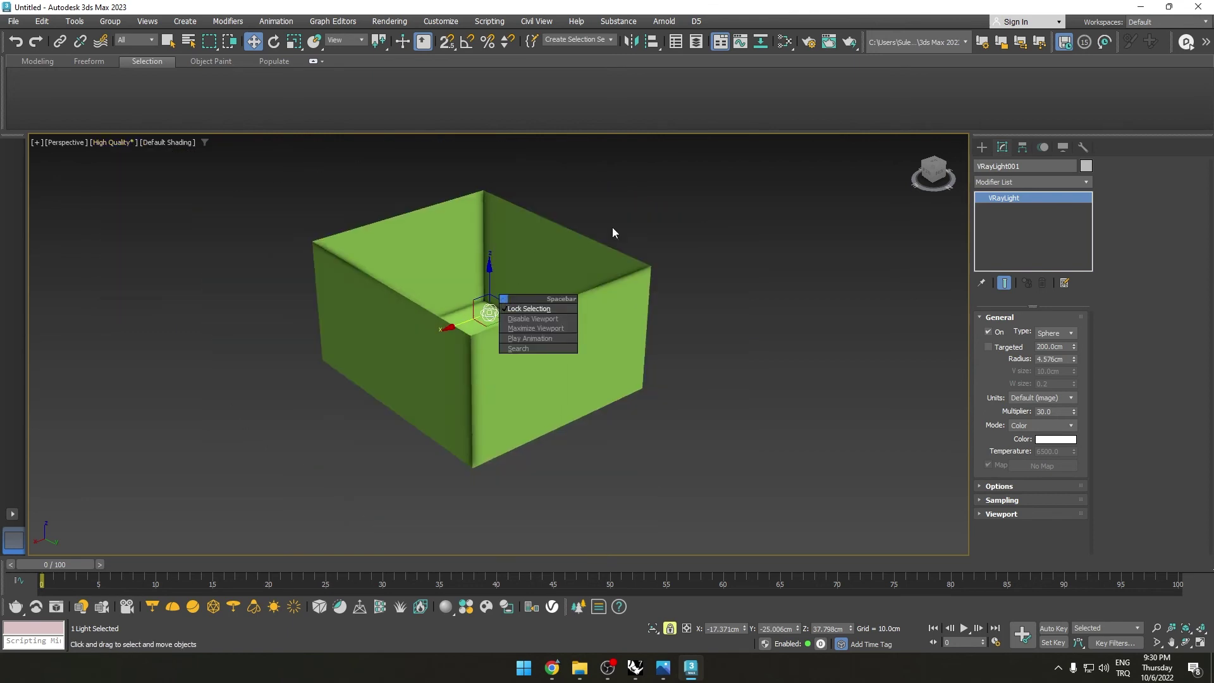
pyautogui.moveTo(613, 229)
pyautogui.keyDown('alt'); pyautogui.mouseDown(button='middle')
pyautogui.moveTo(564, 318)
pyautogui.moveTo(482, 346)
pyautogui.moveTo(390, 322)
pyautogui.moveTo(487, 323)
pyautogui.moveTo(566, 342)
pyautogui.moveTo(574, 320)
pyautogui.moveTo(516, 224)
pyautogui.mouseUp(button='middle'); pyautogui.keyUp('alt')
pyautogui.scroll(4, 569, 269)
pyautogui.scroll(4, 550, 259)
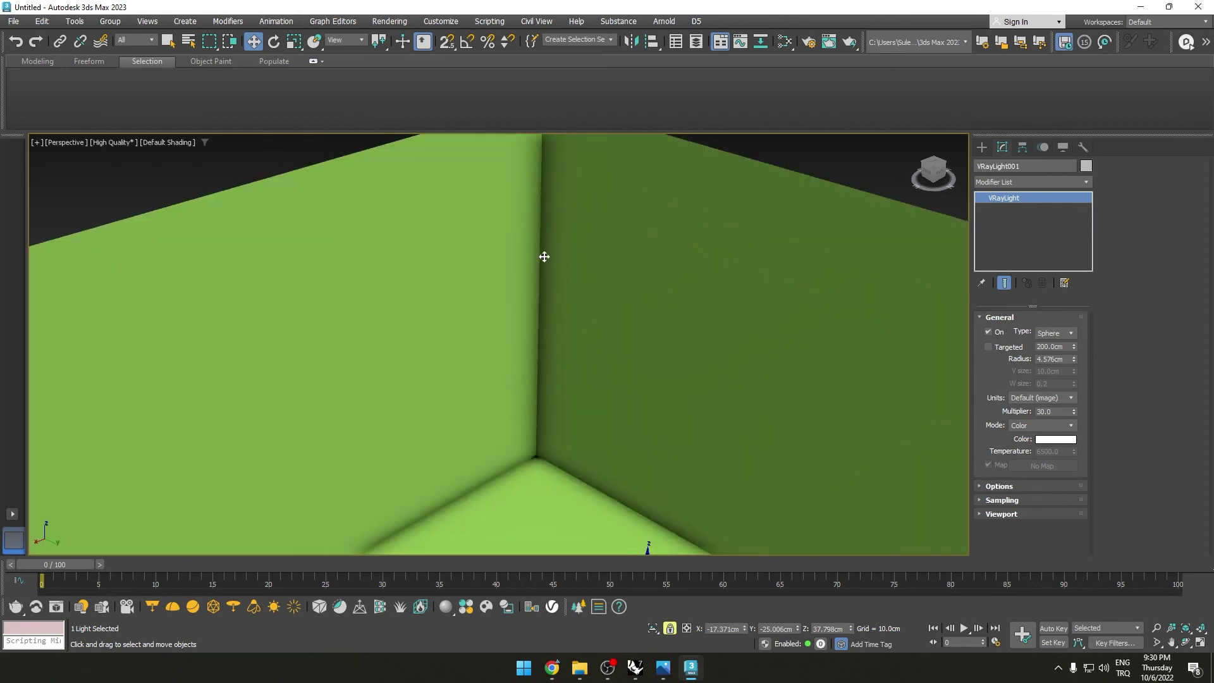
pyautogui.scroll(-4, 537, 363)
pyautogui.scroll(-2, 551, 360)
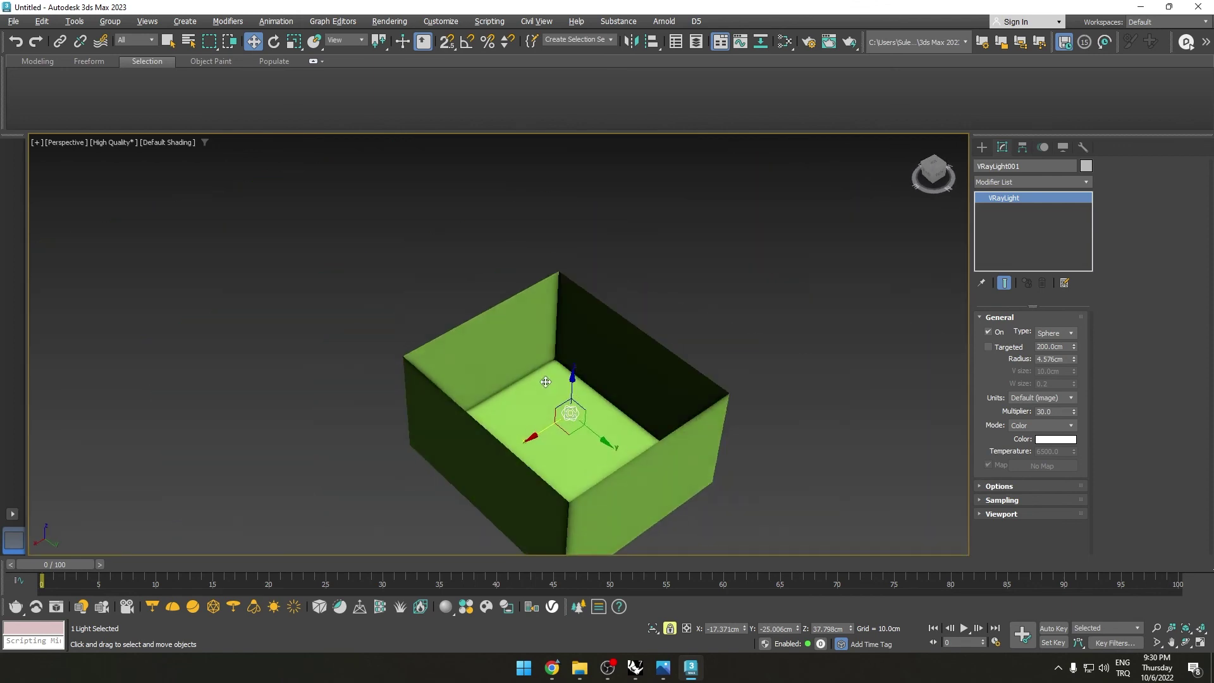
pyautogui.scroll(5, 550, 373)
pyautogui.keyDown('alt'); pyautogui.moveTo(550, 388); pyautogui.dragTo(557, 364, button='middle'); pyautogui.keyUp('alt')
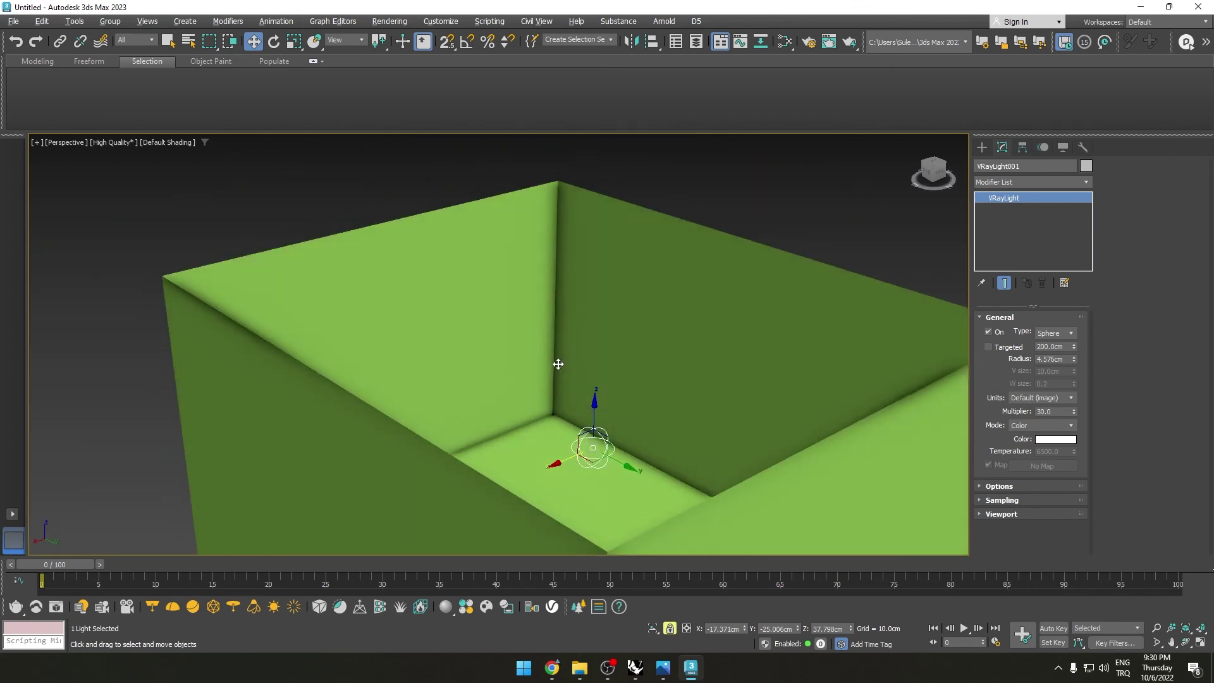
pyautogui.click(104, 141)
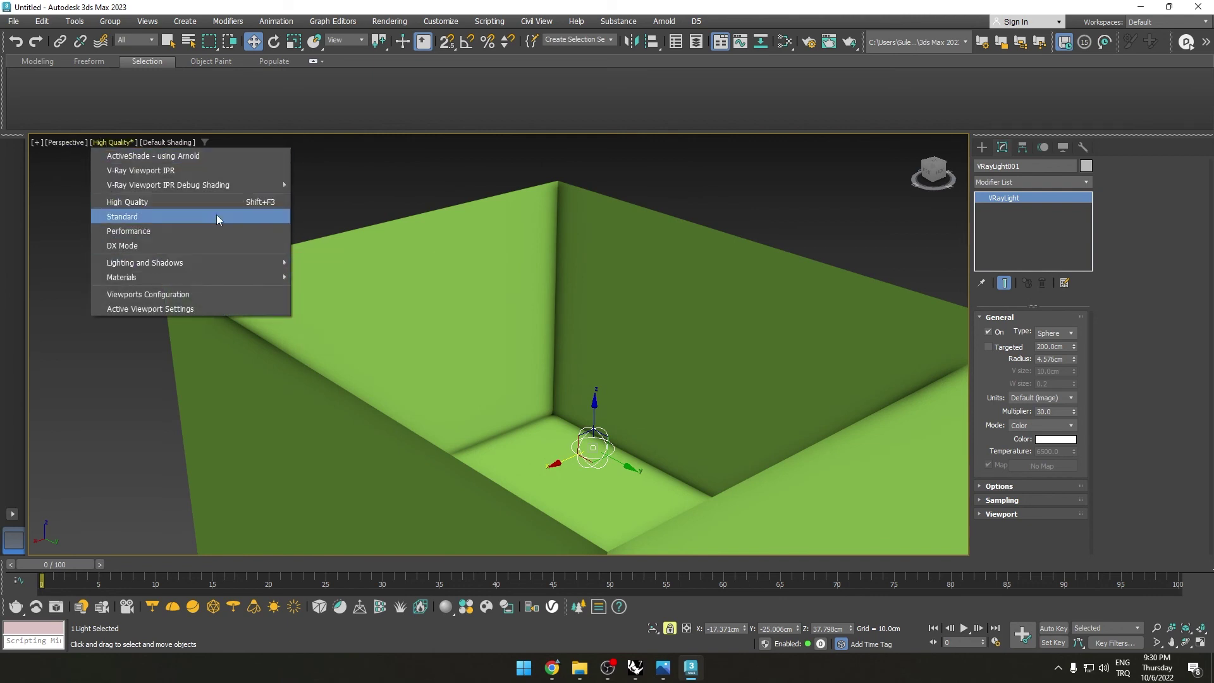
# - Dismiss the shading menu and orbit to look down onto the box floor
pyautogui.scroll(-5, 513, 325)
pyautogui.scroll(2, 545, 355)
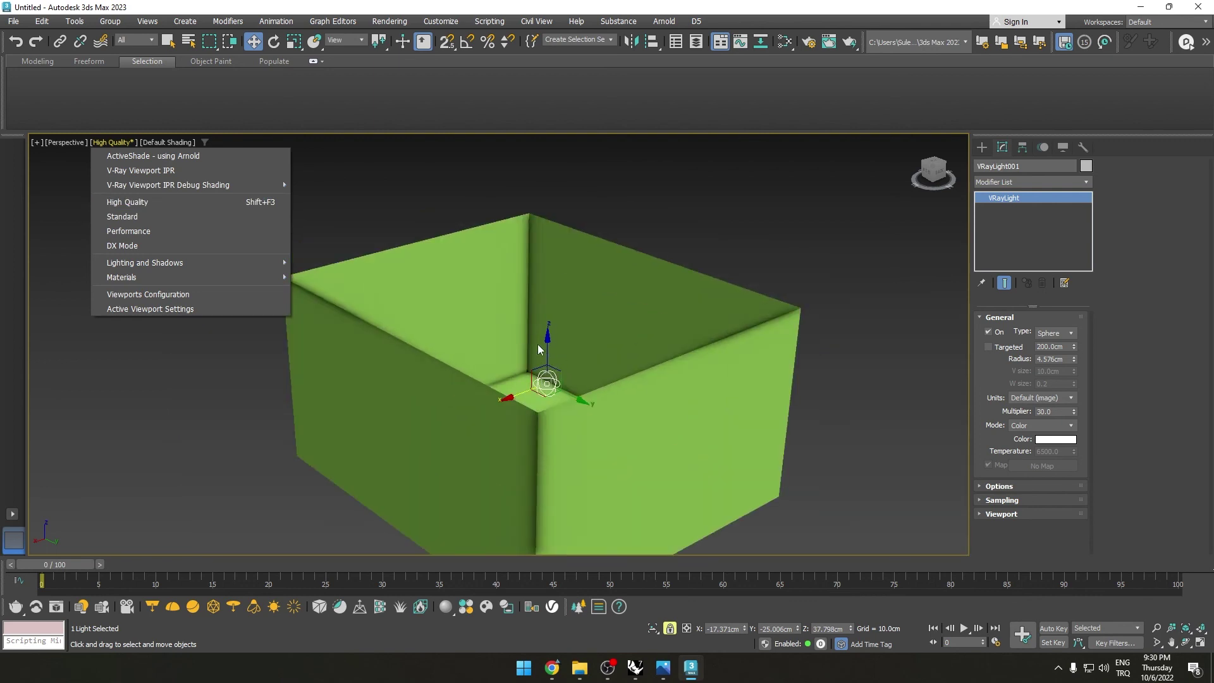
pyautogui.click(518, 368)
pyautogui.scroll(2, 529, 299)
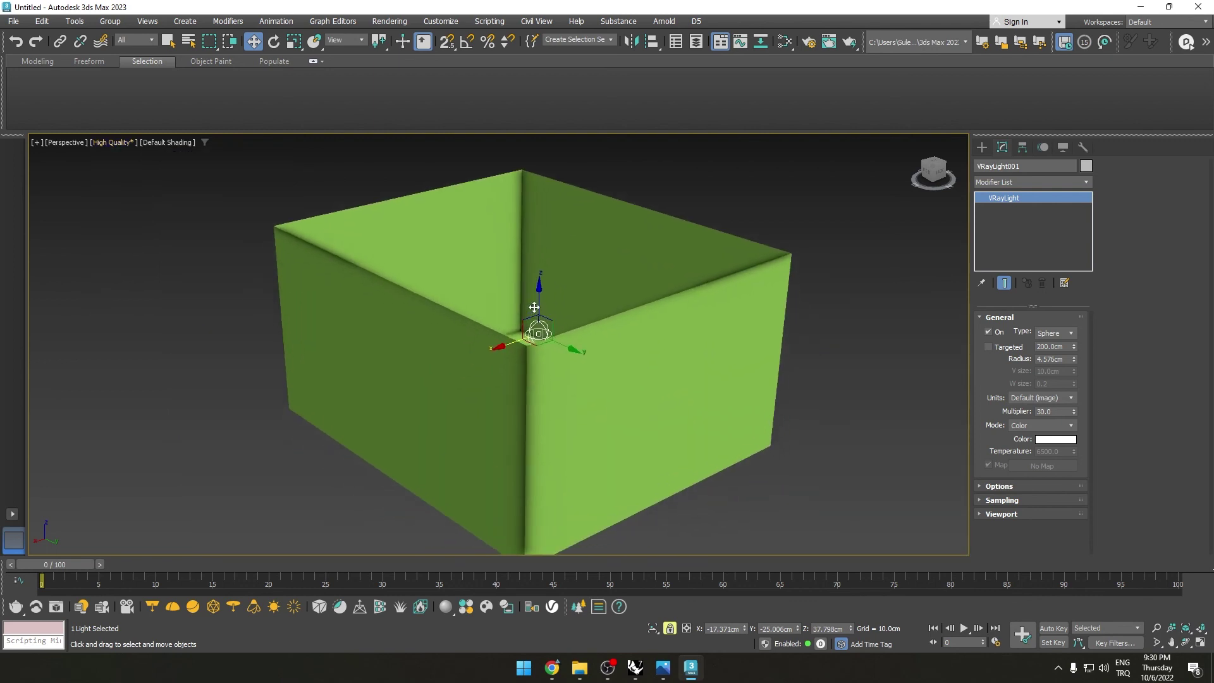
pyautogui.keyDown('alt'); pyautogui.moveTo(540, 330); pyautogui.dragTo(530, 396, button='middle'); pyautogui.keyUp('alt')
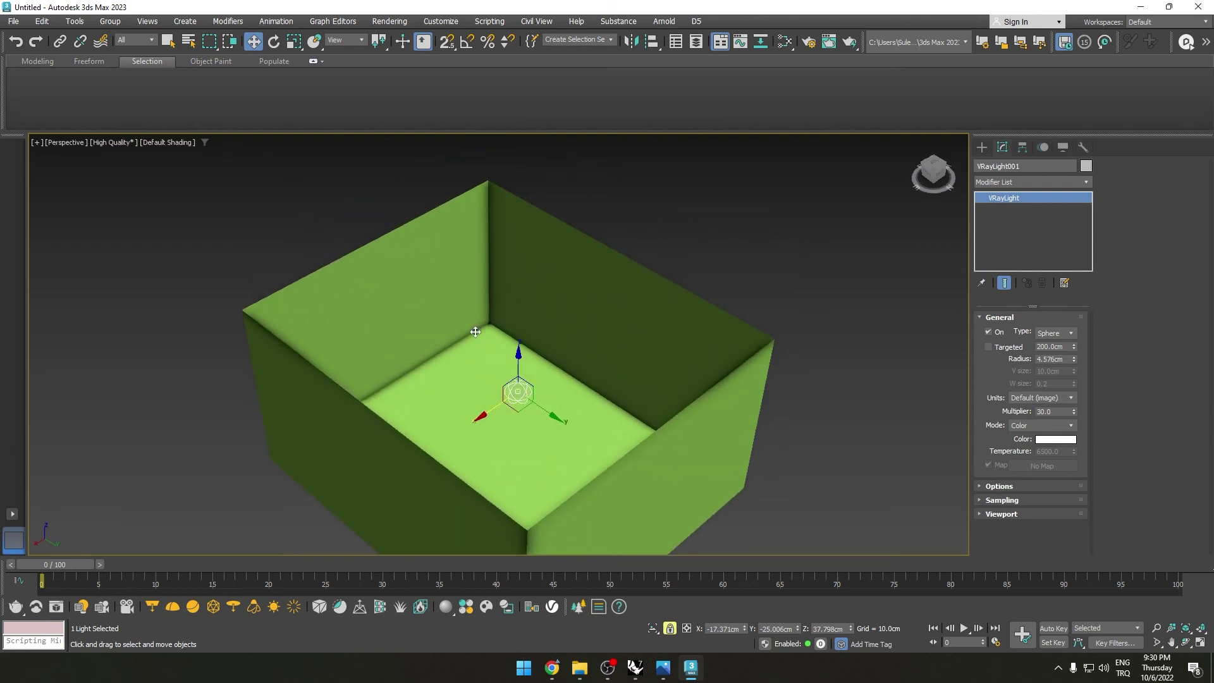
# - Set Standard shading with Edged Faces (F4) and orbit around the box
pyautogui.click(113, 145)
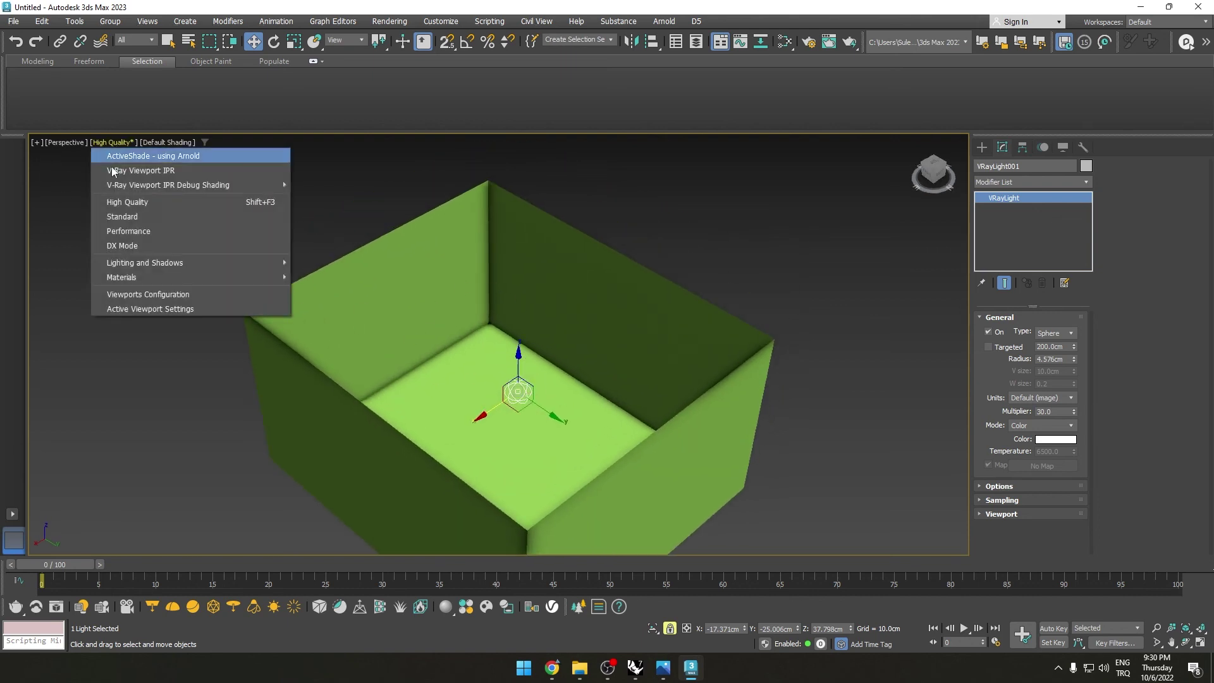
pyautogui.click(127, 216)
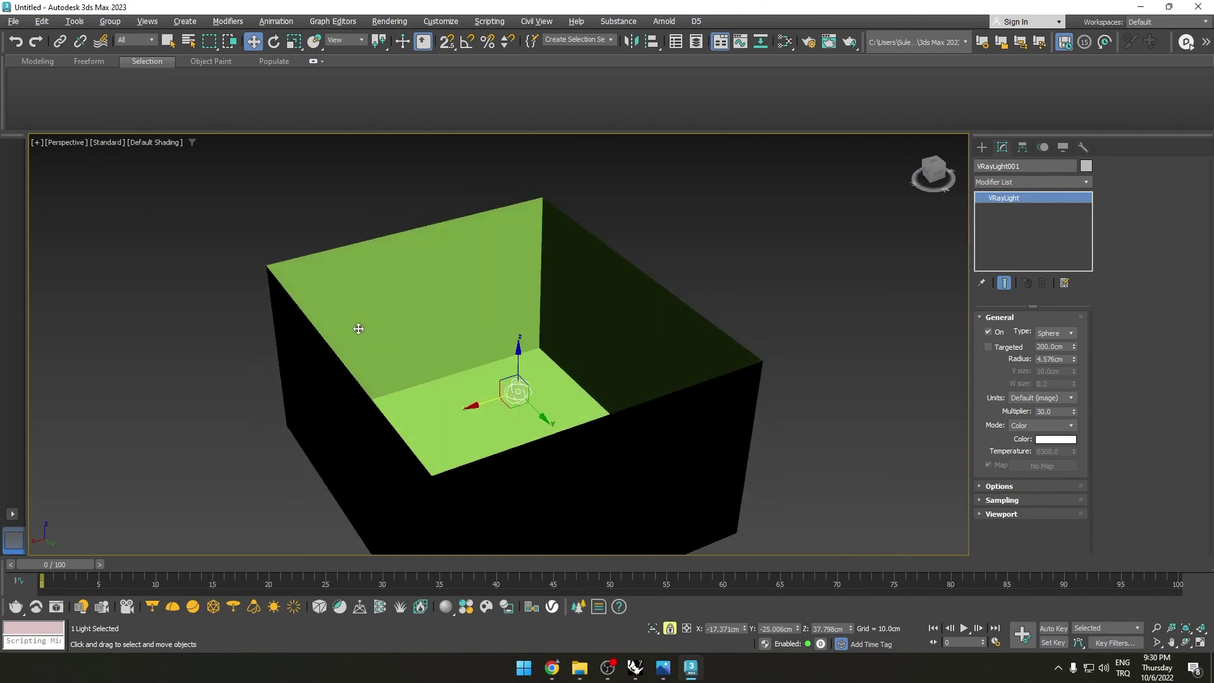
pyautogui.press('F4')
pyautogui.scroll(-3, 373, 328)
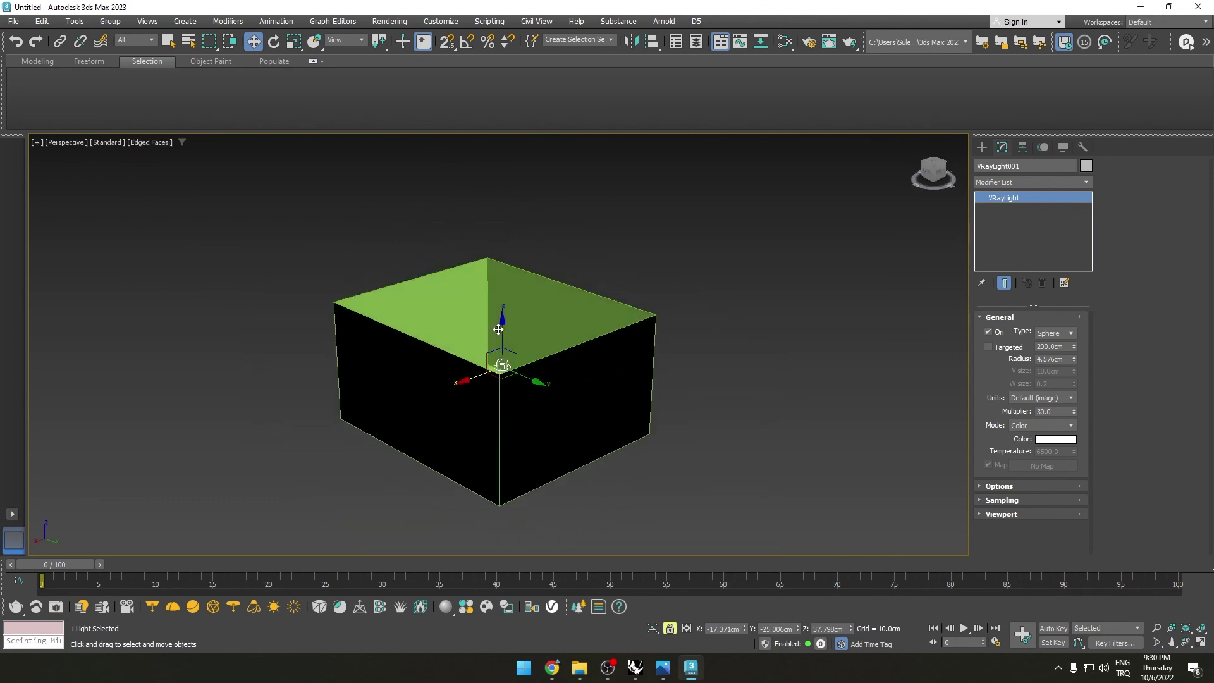
pyautogui.keyDown('alt'); pyautogui.moveTo(517, 351); pyautogui.dragTo(343, 290, button='middle'); pyautogui.keyUp('alt')
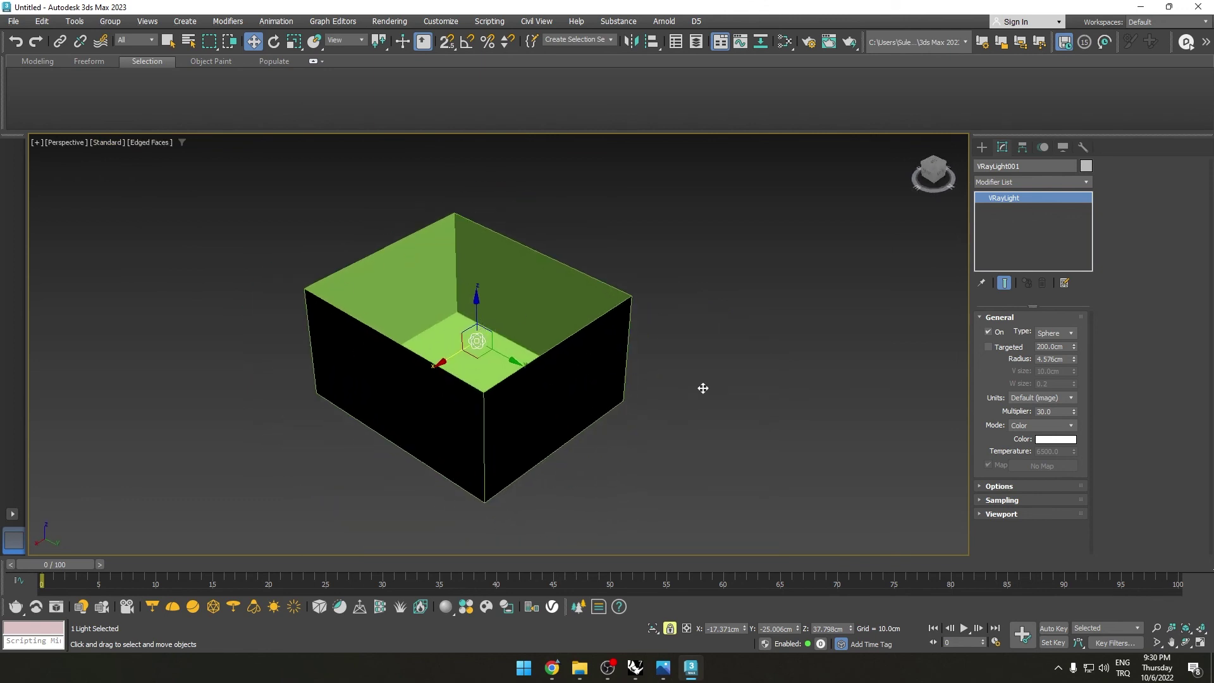